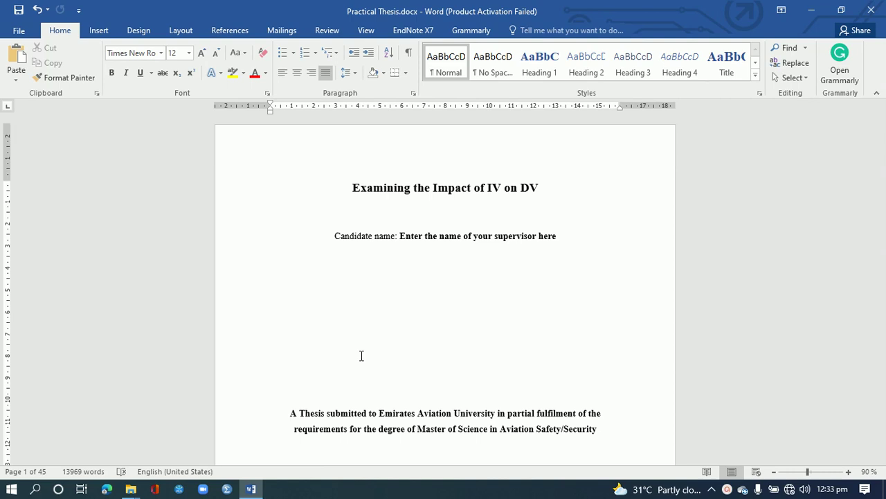
# Look through the thesis front matter from the title page to the acknowledgement page
pyautogui.scroll(-12, 366, 328)
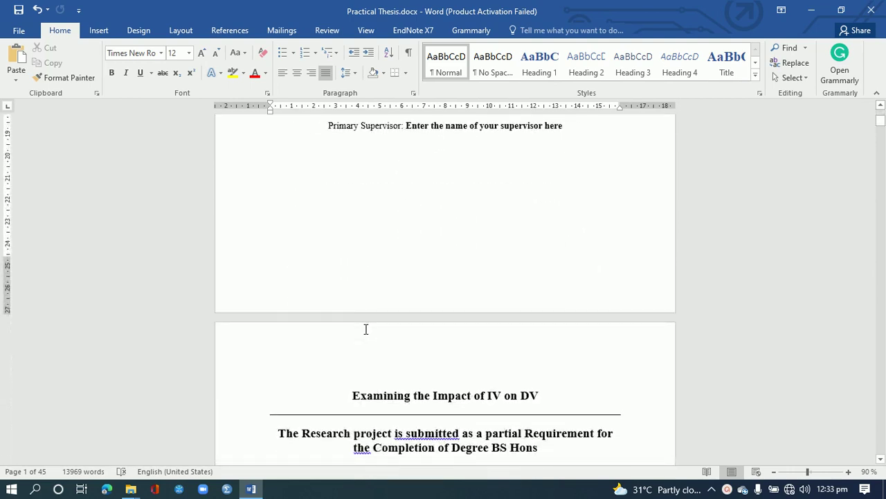
pyautogui.scroll(-12, 366, 329)
pyautogui.scroll(-8, 365, 329)
pyautogui.scroll(15, 366, 329)
pyautogui.scroll(6, 366, 329)
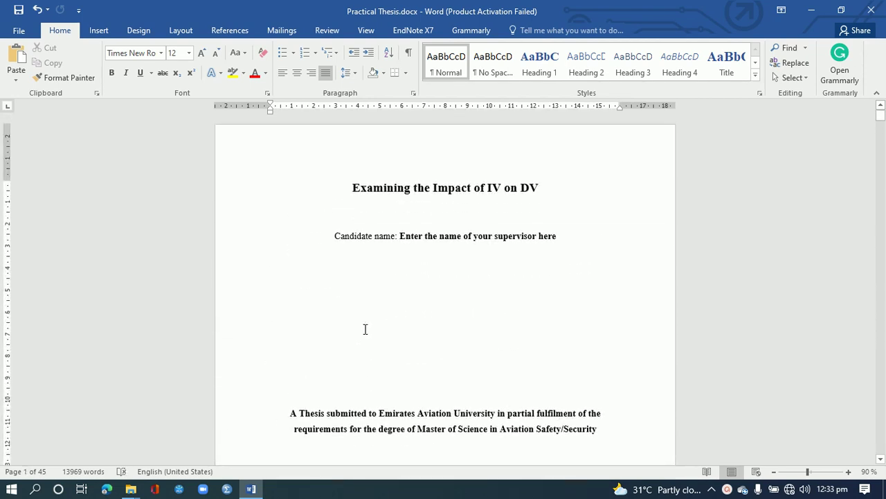
pyautogui.scroll(-8, 365, 330)
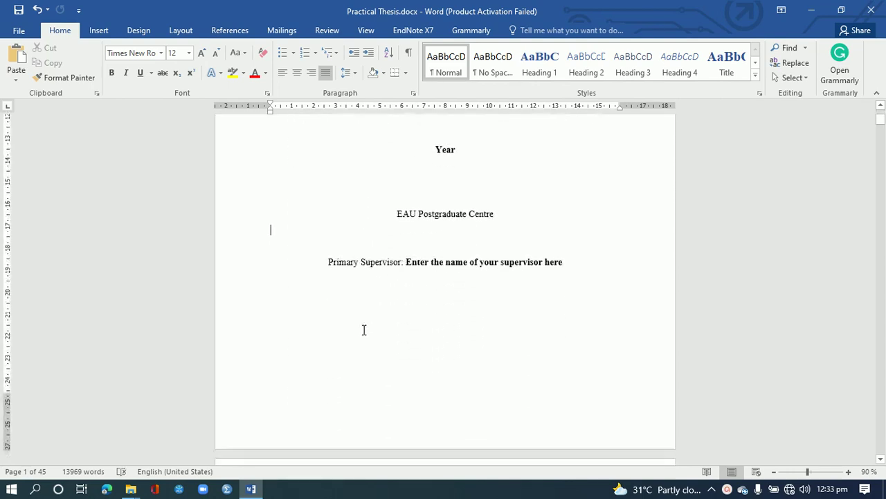
pyautogui.scroll(-6, 364, 329)
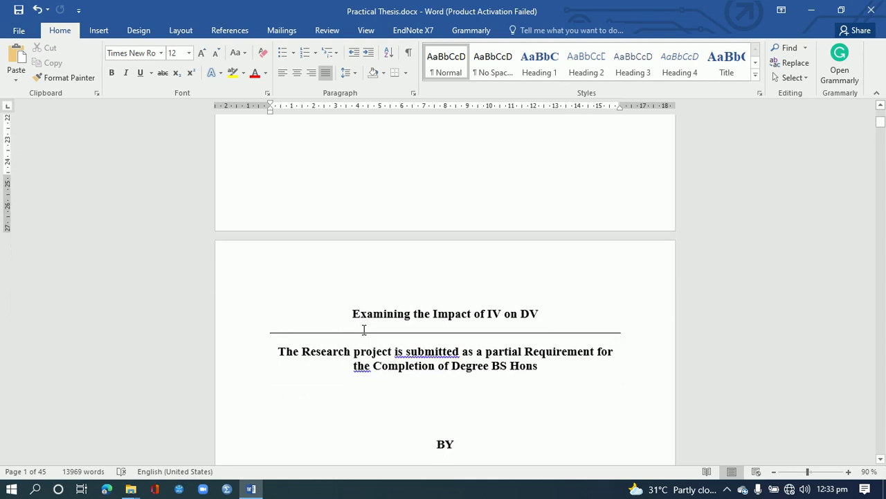
pyautogui.scroll(-10, 364, 330)
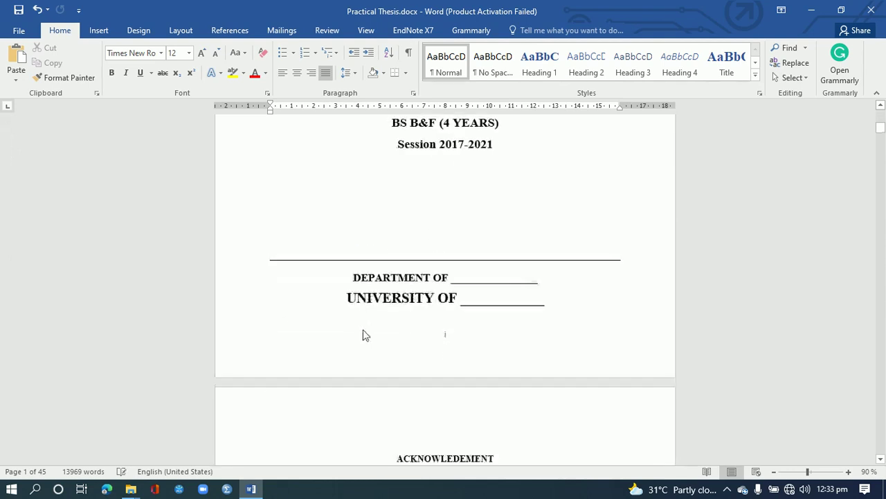
pyautogui.scroll(-4, 363, 330)
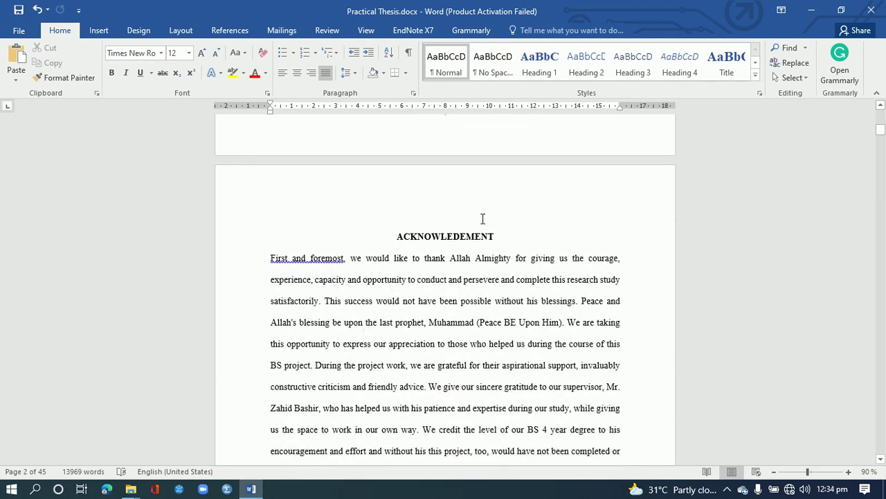
# Apply the Heading 1 style to the "ACKNOWLEDEMENT" title and set its font colour to black
pyautogui.moveTo(495, 235); pyautogui.dragTo(396, 236)
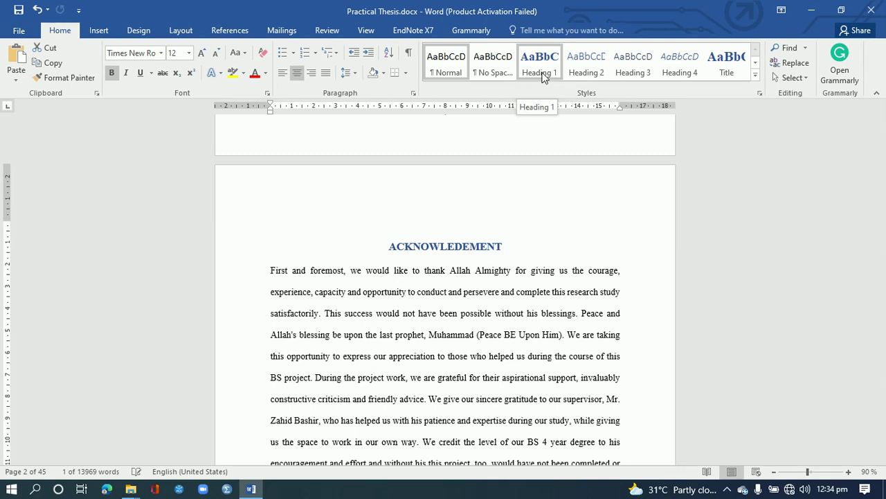
pyautogui.click(542, 72)
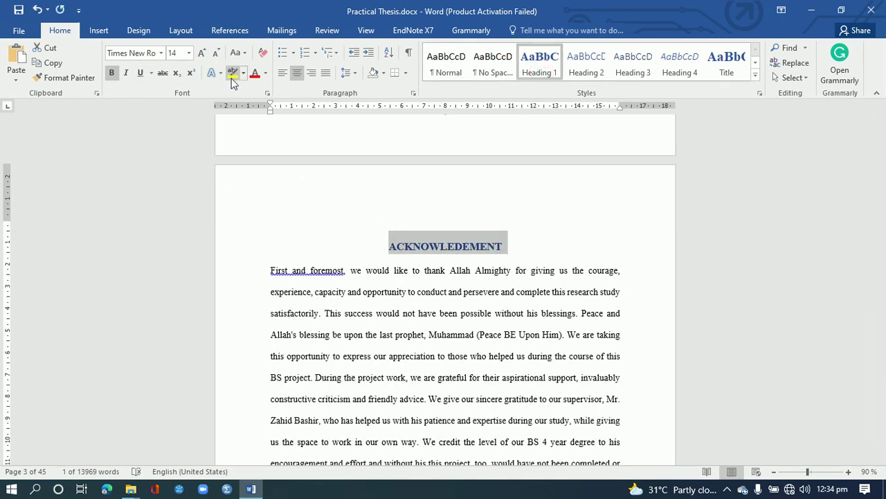
pyautogui.click(265, 73)
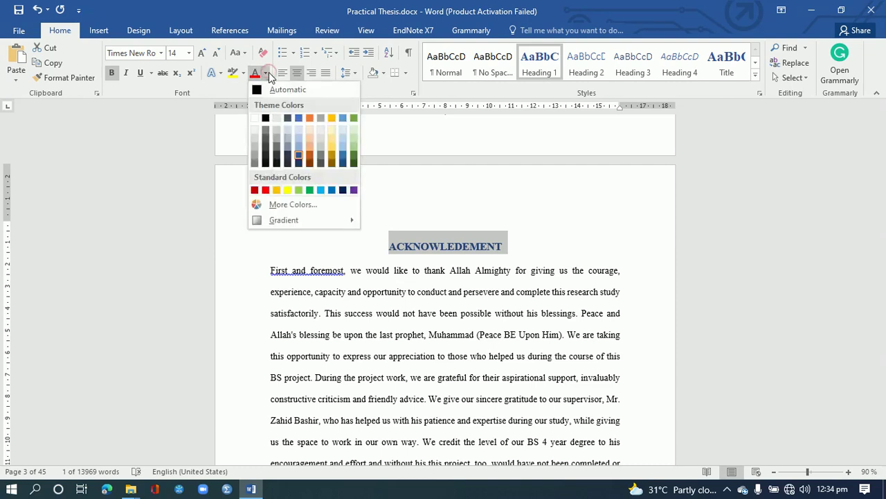
pyautogui.click(263, 117)
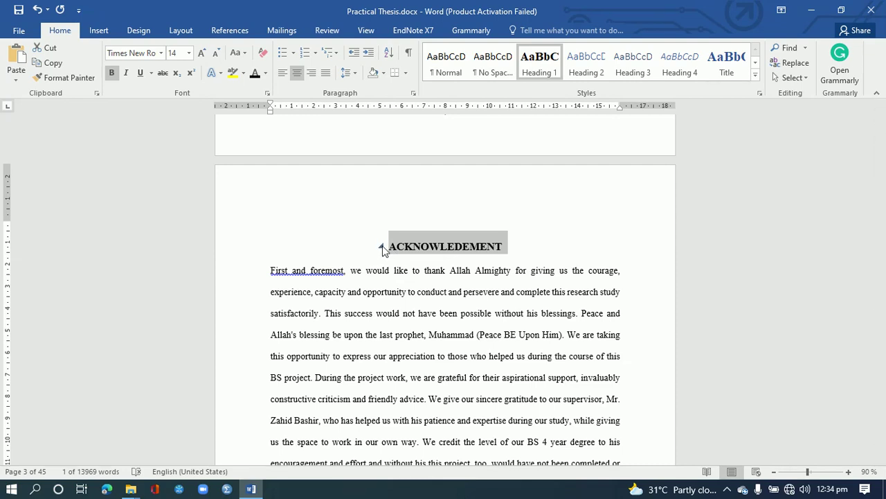
# Apply the Heading 1 style to the "DECLARATION" title
pyautogui.scroll(-7, 397, 270)
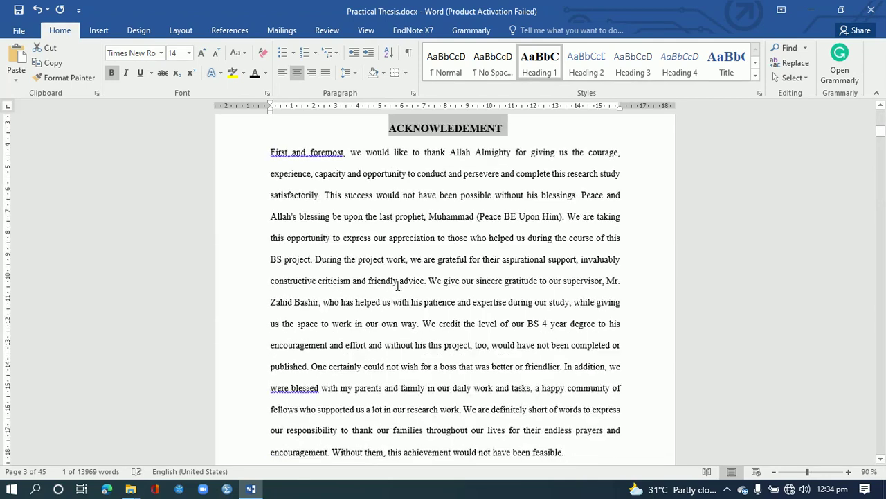
pyautogui.scroll(-6, 397, 286)
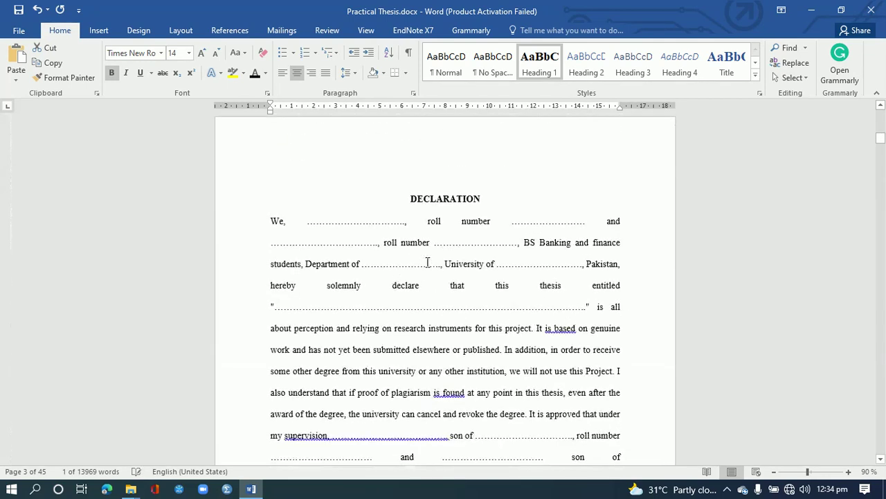
pyautogui.moveTo(483, 199); pyautogui.dragTo(410, 200)
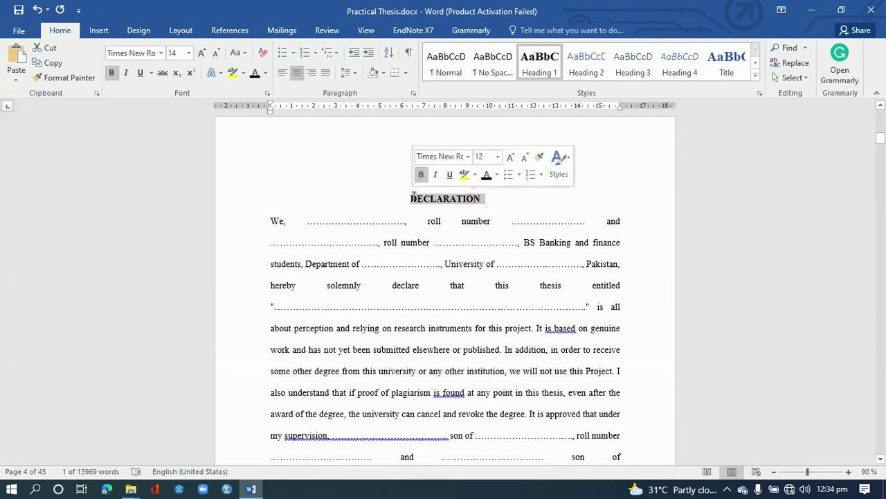
pyautogui.click(535, 76)
pyautogui.scroll(-1, 392, 240)
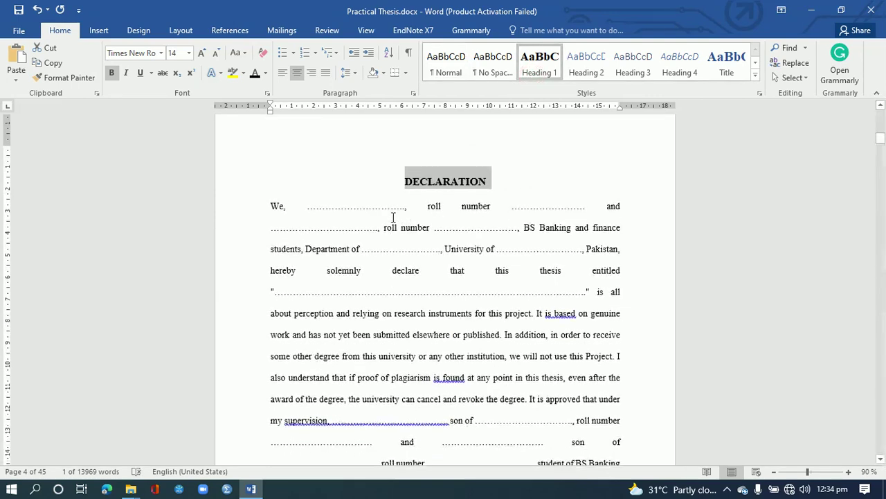
pyautogui.click(281, 159)
# Delete the blank line above the signature line at the end of the declaration
pyautogui.scroll(-10, 406, 257)
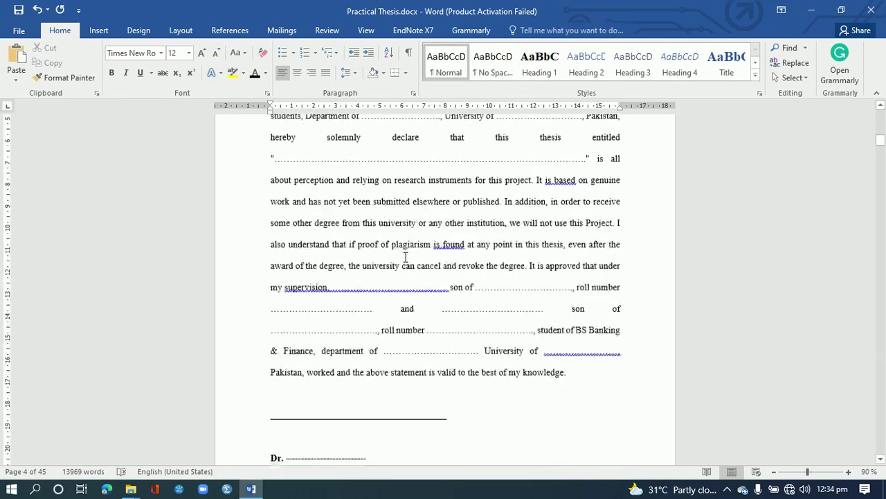
pyautogui.scroll(-10, 405, 257)
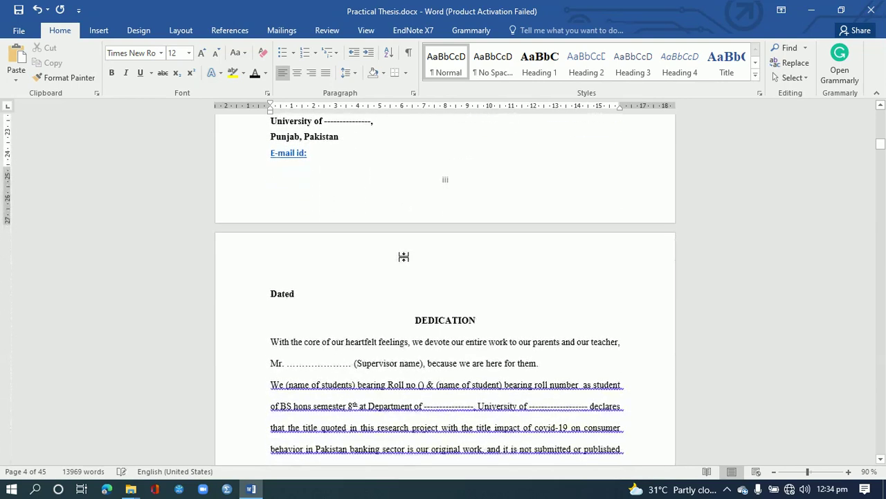
pyautogui.scroll(10, 405, 257)
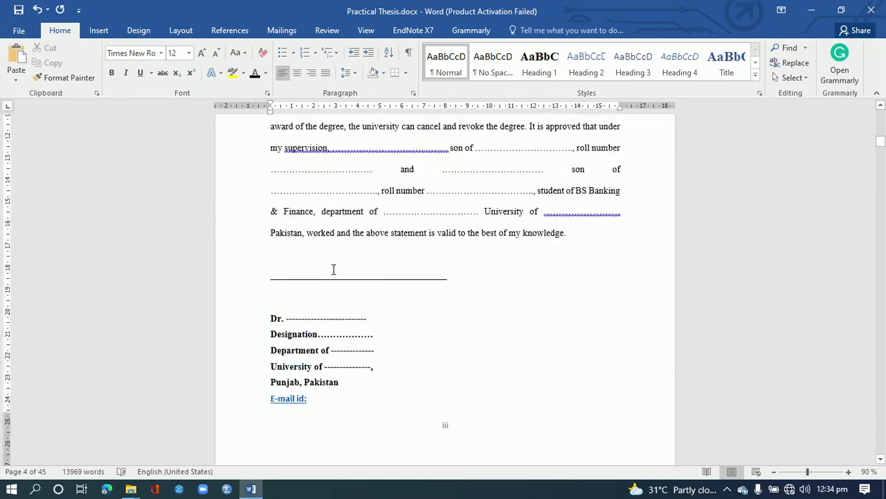
pyautogui.click(333, 270)
pyautogui.press('BackSpace')
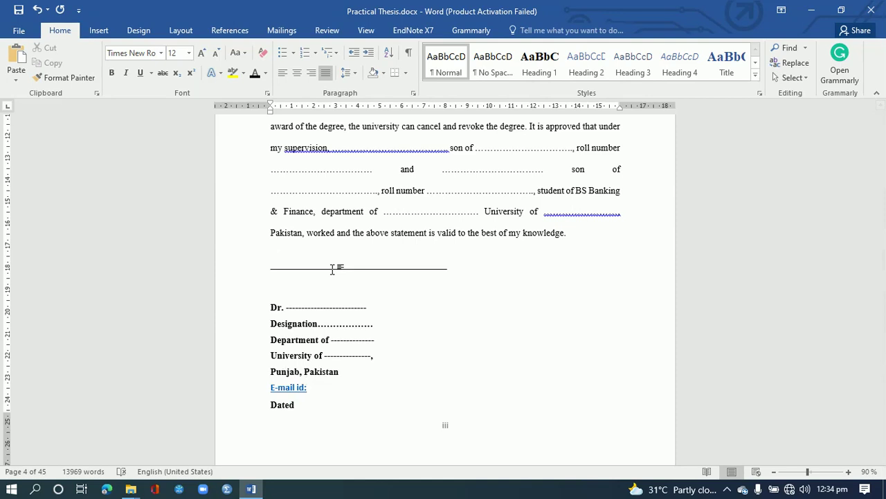
# Apply the Heading 1 style to the "DEDICATION" title and remove the blank line above it
pyautogui.scroll(-10, 322, 285)
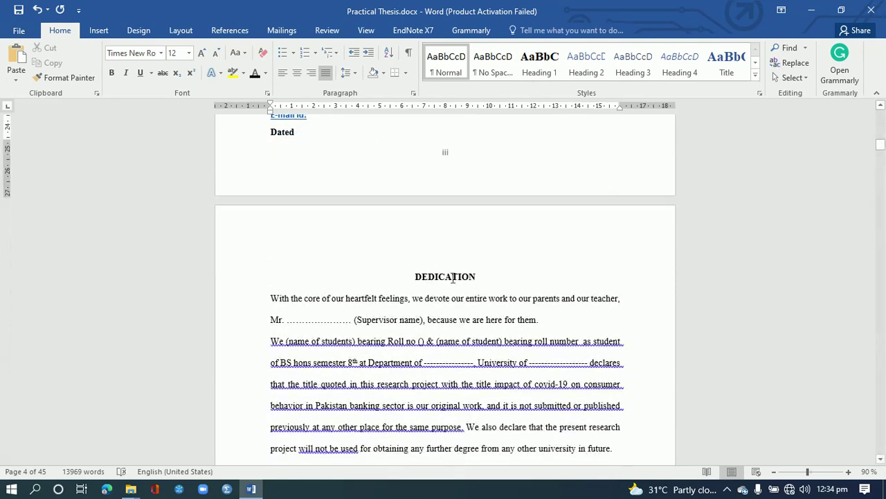
pyautogui.moveTo(480, 275); pyautogui.dragTo(414, 277)
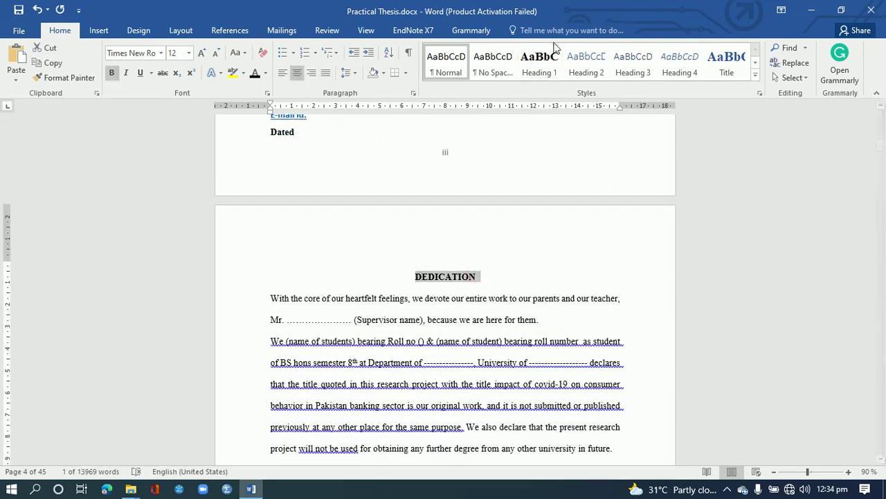
pyautogui.click(539, 72)
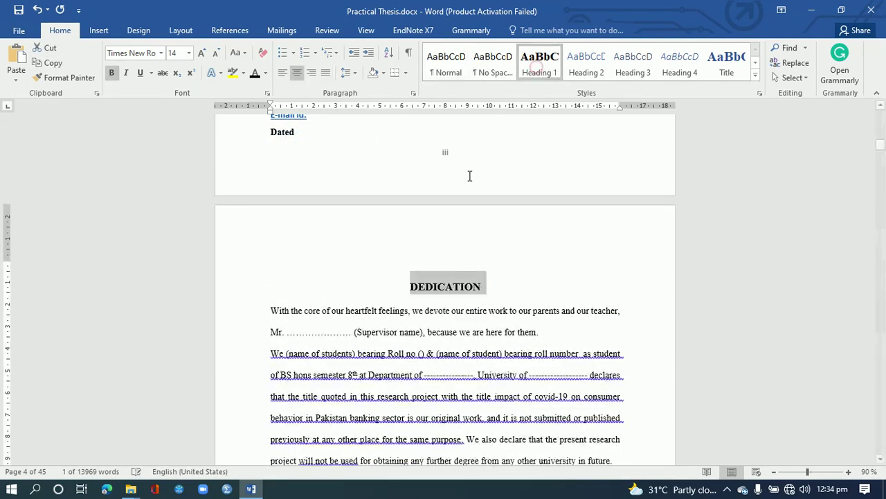
pyautogui.click(431, 262)
pyautogui.press('BackSpace')
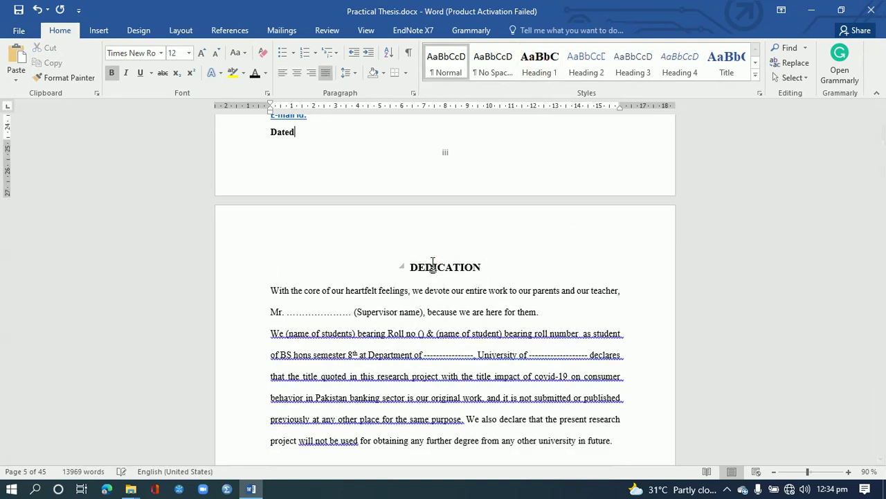
# Apply the Heading 1 style to the "Supervisor's Certification" title
pyautogui.scroll(-10, 271, 339)
pyautogui.scroll(-8, 270, 340)
pyautogui.moveTo(511, 299); pyautogui.dragTo(432, 288)
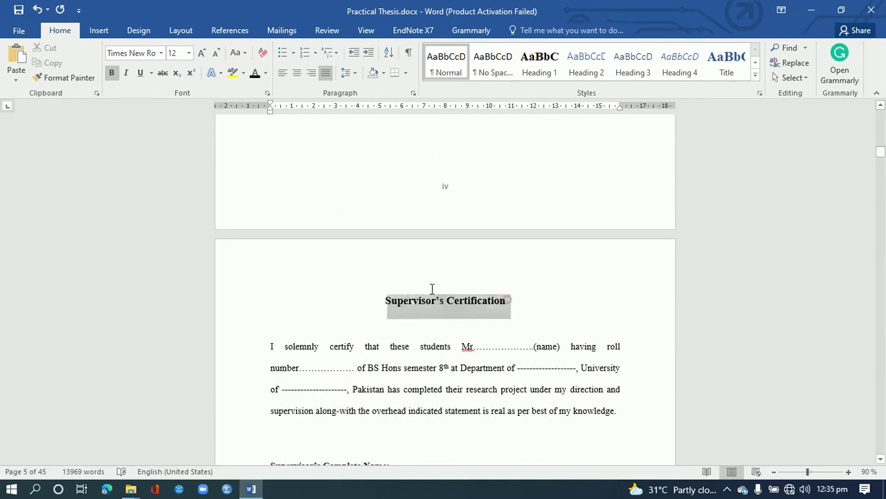
pyautogui.click(540, 64)
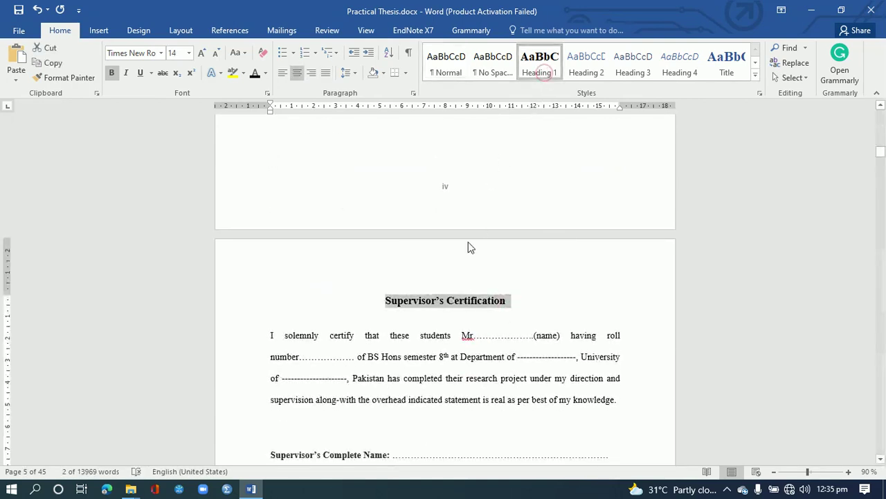
# Insert a page break before the "Department Certification" title so it starts on a new page
pyautogui.scroll(-10, 424, 310)
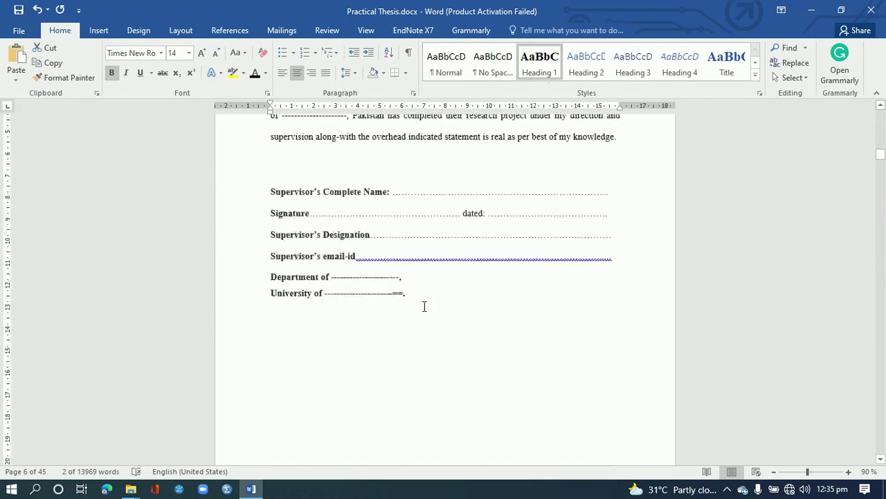
pyautogui.click(425, 255)
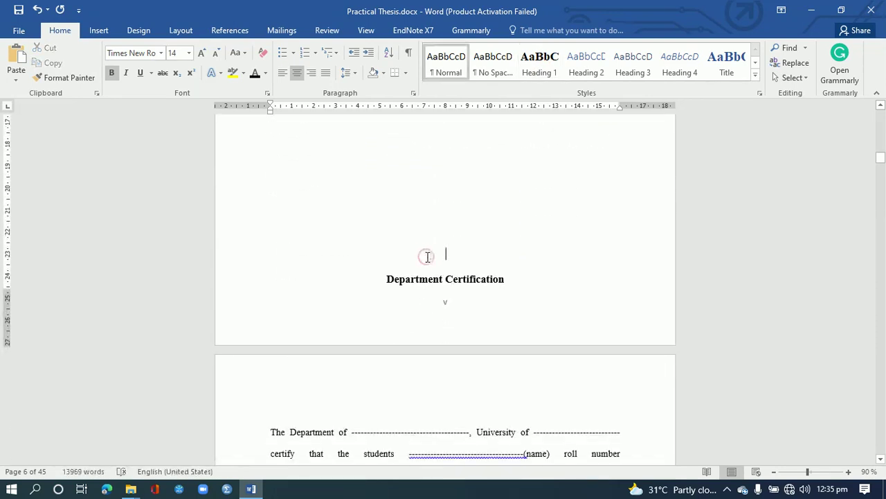
pyautogui.hotkey('ctrl', 'Return')
# Apply the Heading 1 style to the "Department Certification" title
pyautogui.scroll(-3, 466, 306)
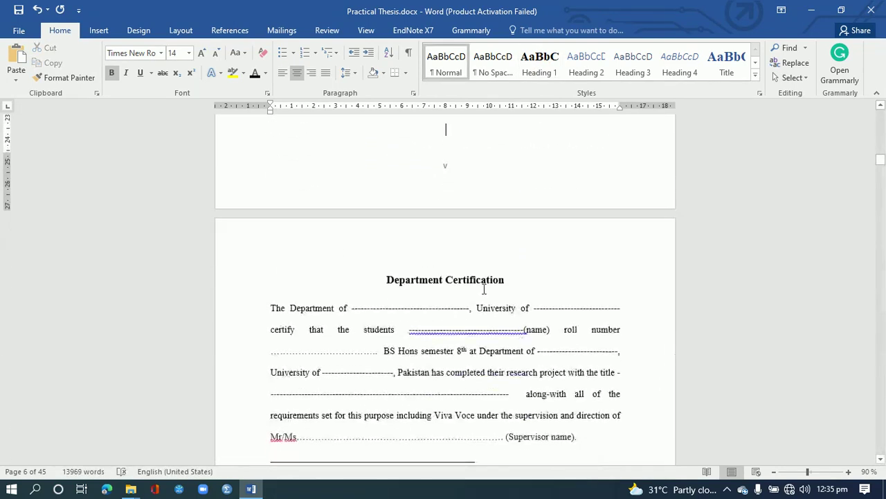
pyautogui.moveTo(508, 280); pyautogui.dragTo(386, 280)
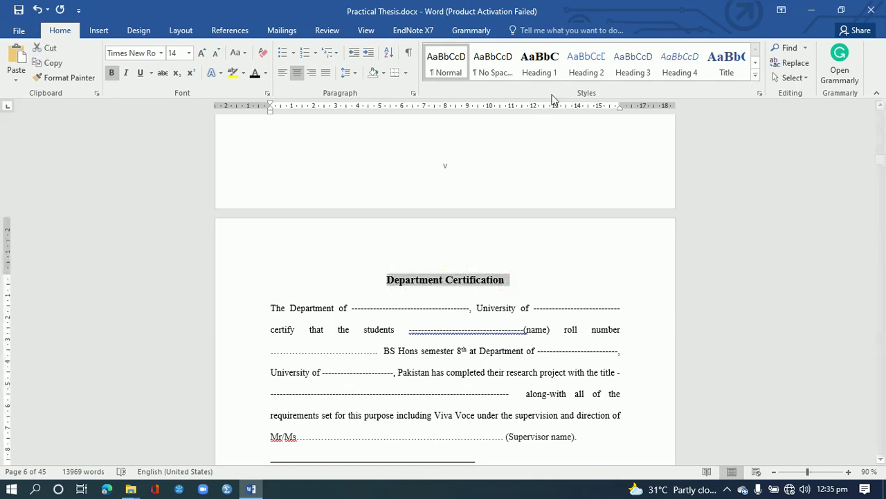
pyautogui.click(540, 64)
# Apply the Heading 1 style to the "Abstract" title and make it bold
pyautogui.scroll(-10, 439, 238)
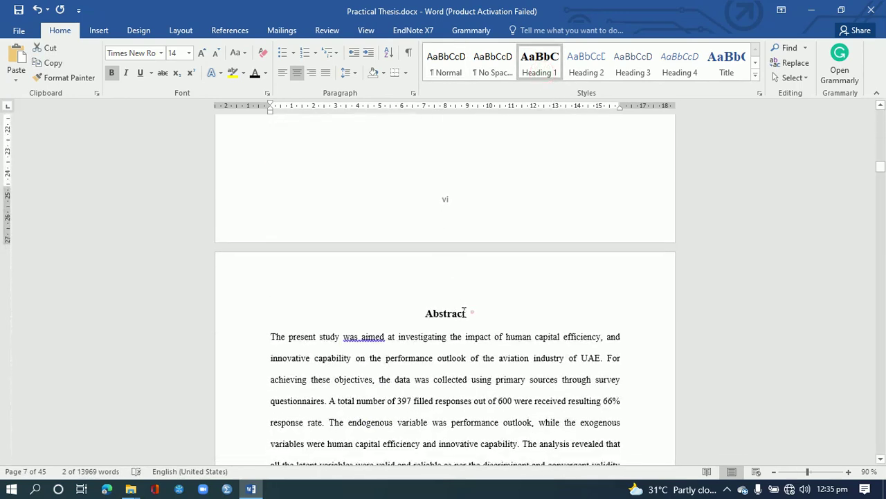
pyautogui.moveTo(471, 313); pyautogui.dragTo(424, 313)
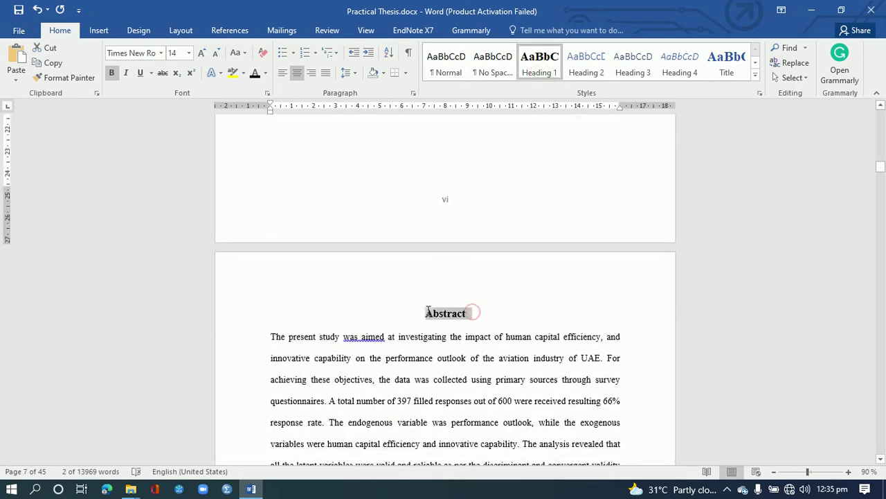
pyautogui.click(539, 66)
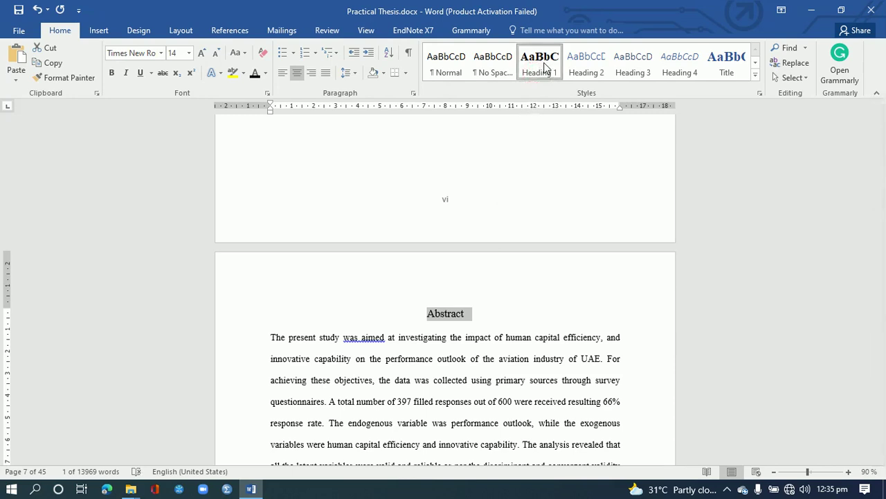
pyautogui.moveTo(478, 313); pyautogui.dragTo(426, 313)
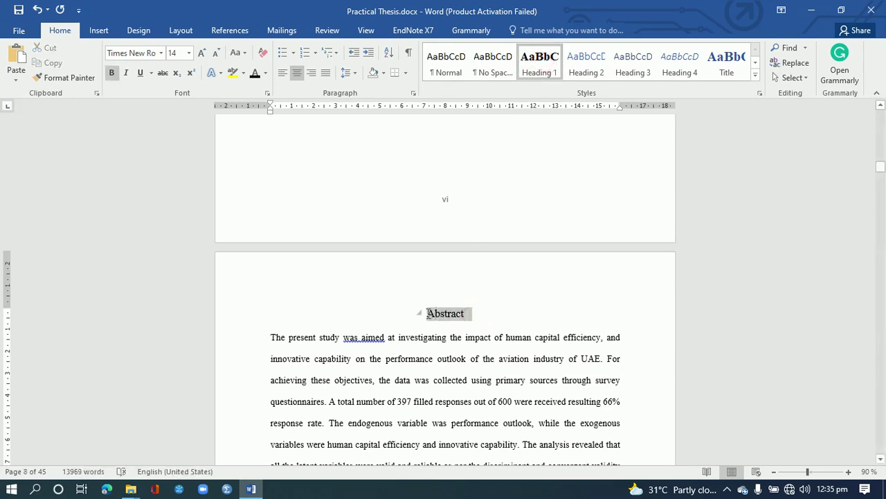
pyautogui.click(113, 72)
# Apply the Heading 1 style to the "Table of Contents" title
pyautogui.scroll(-5, 323, 275)
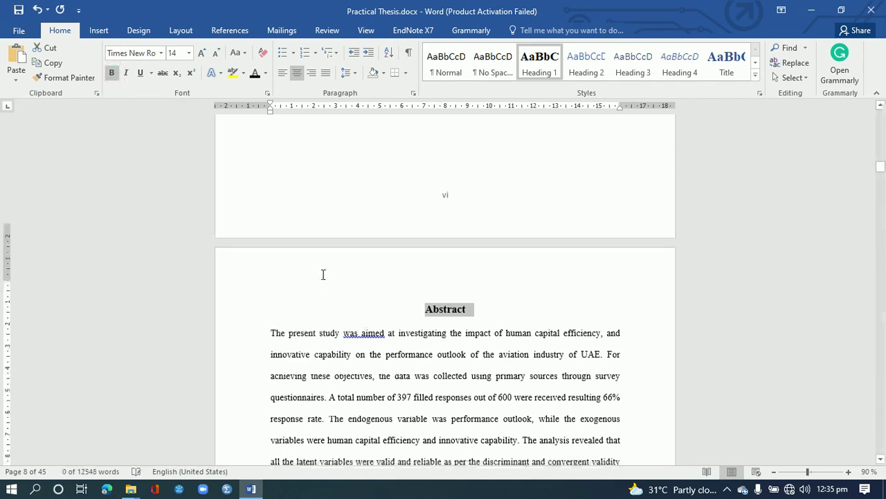
pyautogui.scroll(-8, 323, 274)
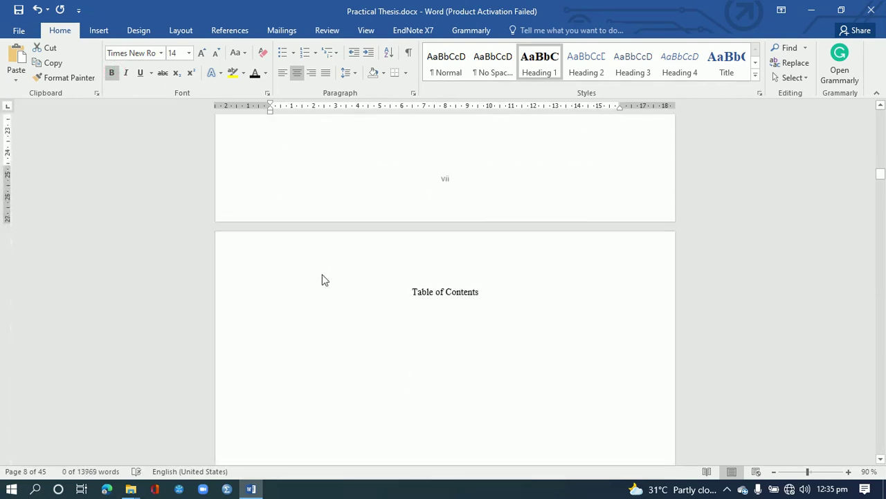
pyautogui.tripleClick(448, 286)
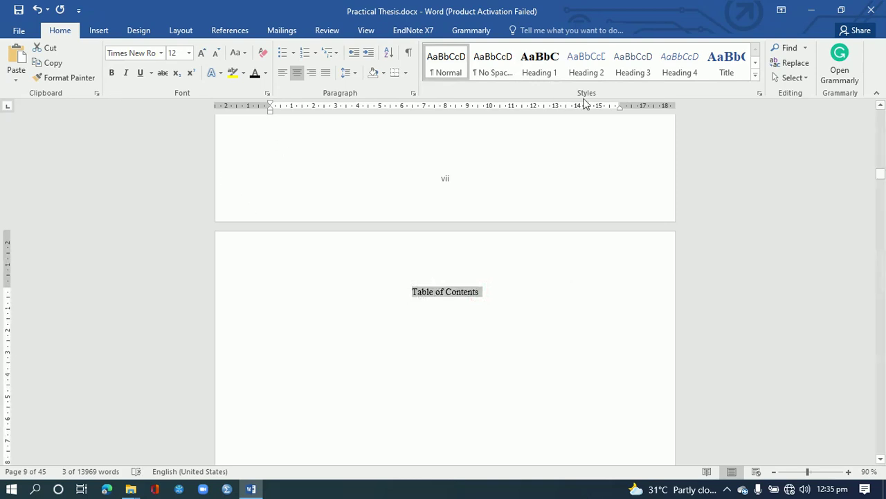
pyautogui.click(538, 73)
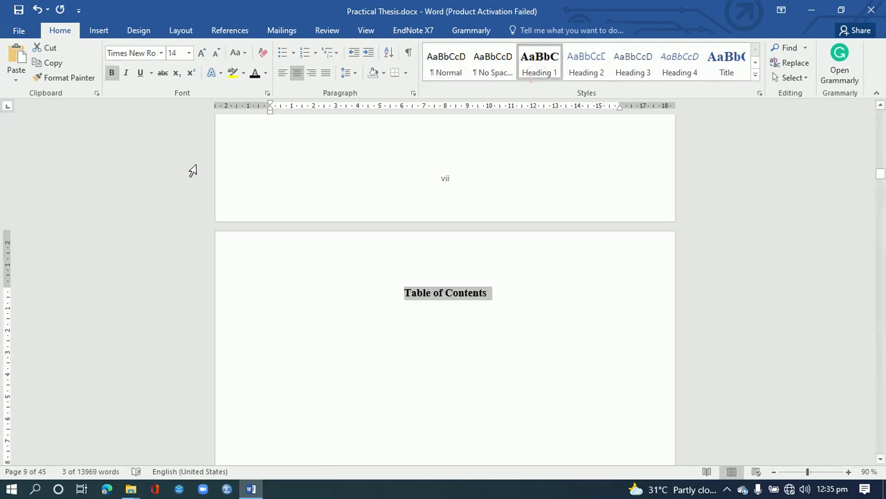
# Apply the Heading 1 style to the "List of Tables" title
pyautogui.scroll(-15, 427, 377)
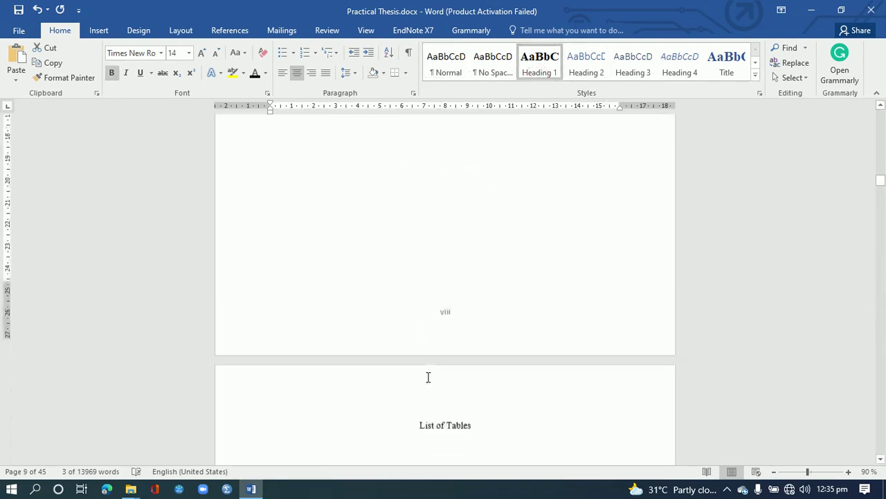
pyautogui.tripleClick(472, 299)
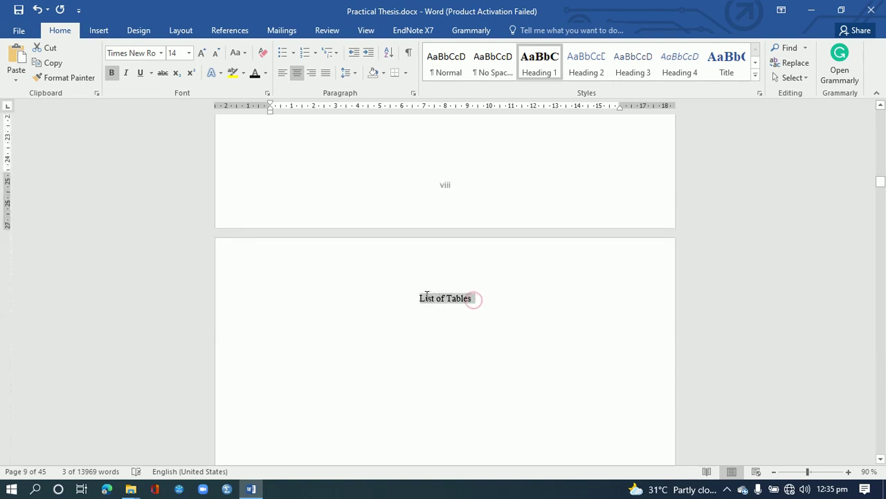
pyautogui.click(539, 73)
# Apply the Heading 1 style to the front-matter title on the page following "List of Tables"
pyautogui.scroll(-15, 370, 353)
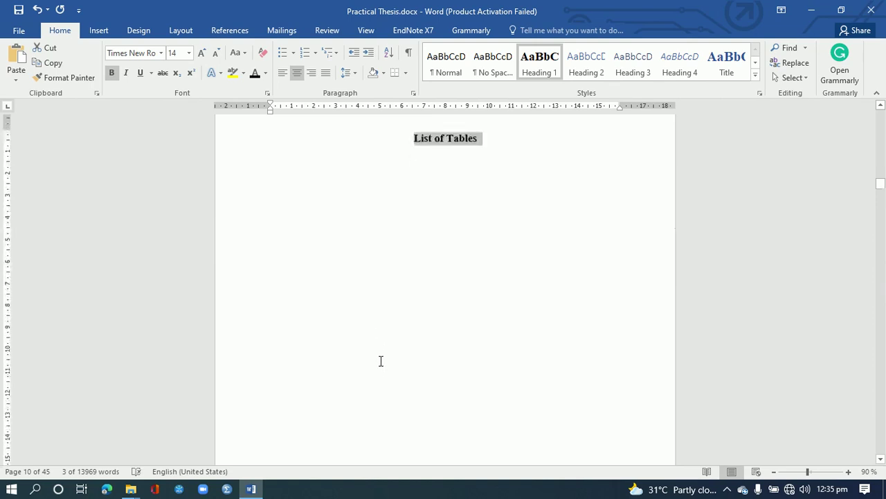
pyautogui.moveTo(485, 250); pyautogui.dragTo(418, 251)
pyautogui.click(539, 76)
# Apply the Heading 1 style to the "Chapter 1: INTRODUCTION" title
pyautogui.scroll(-10, 402, 341)
pyautogui.scroll(-6, 402, 340)
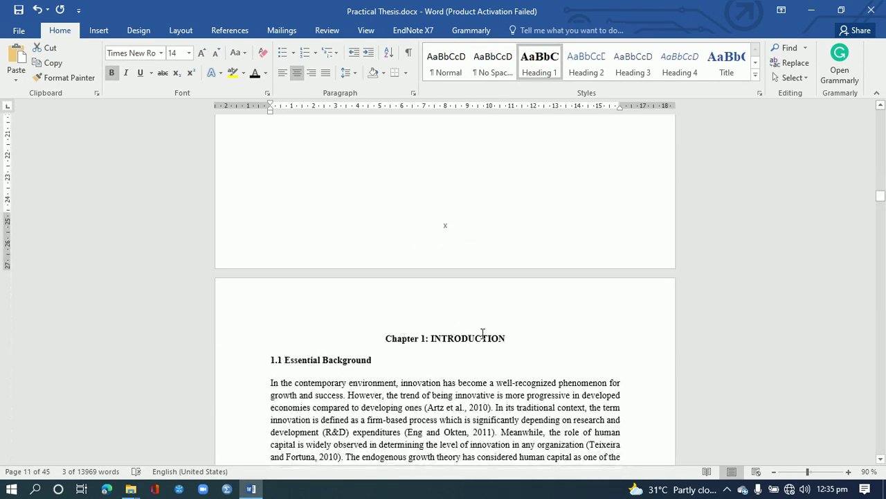
pyautogui.moveTo(387, 338); pyautogui.dragTo(505, 338)
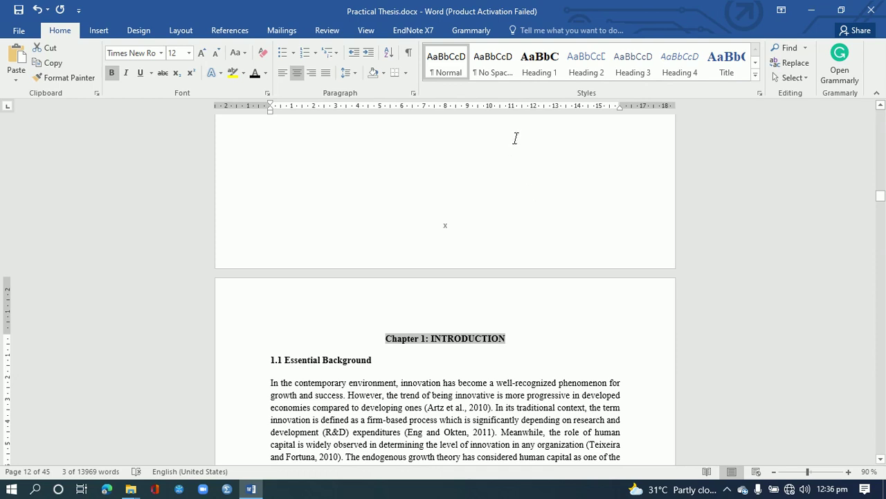
pyautogui.tripleClick(510, 338)
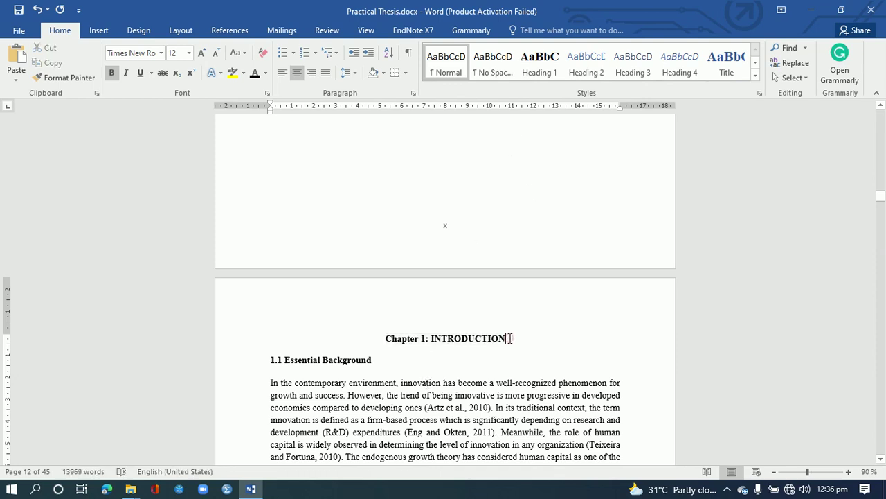
pyautogui.click(539, 64)
# Apply the Heading 2 style to "1.1 Essential Background" and format it as bold Times New Roman, size 12
pyautogui.moveTo(376, 372); pyautogui.dragTo(277, 374)
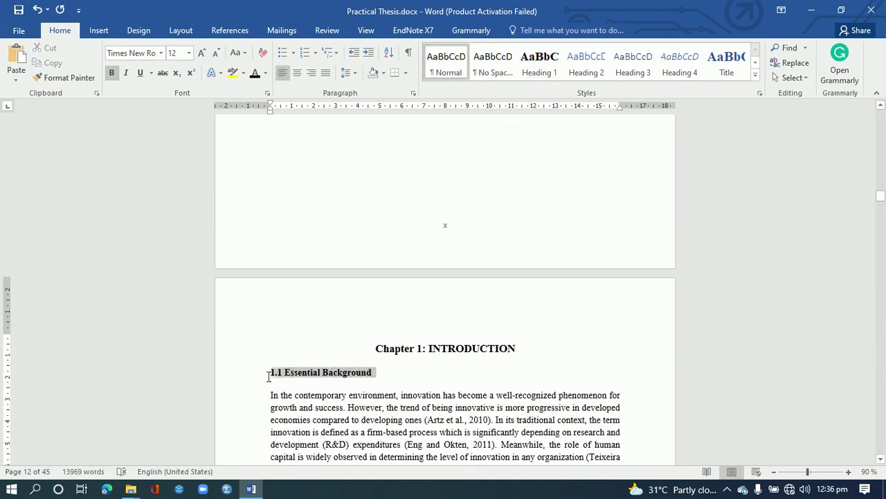
pyautogui.click(583, 82)
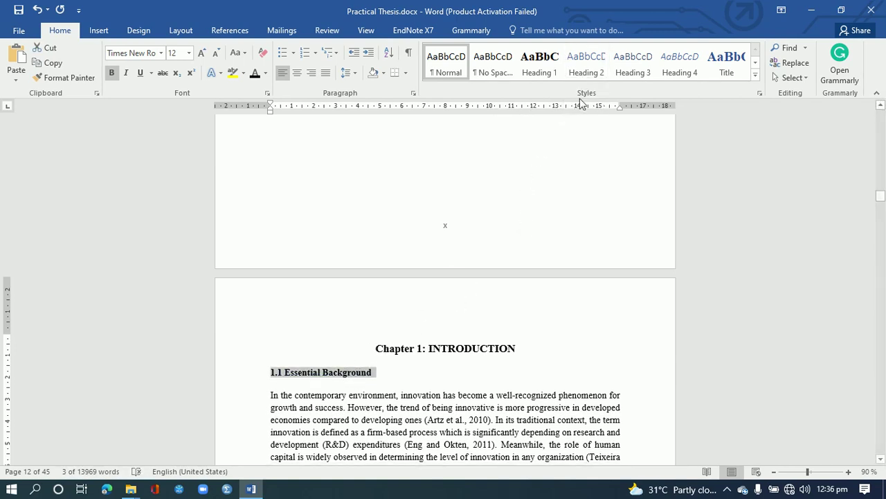
pyautogui.click(586, 76)
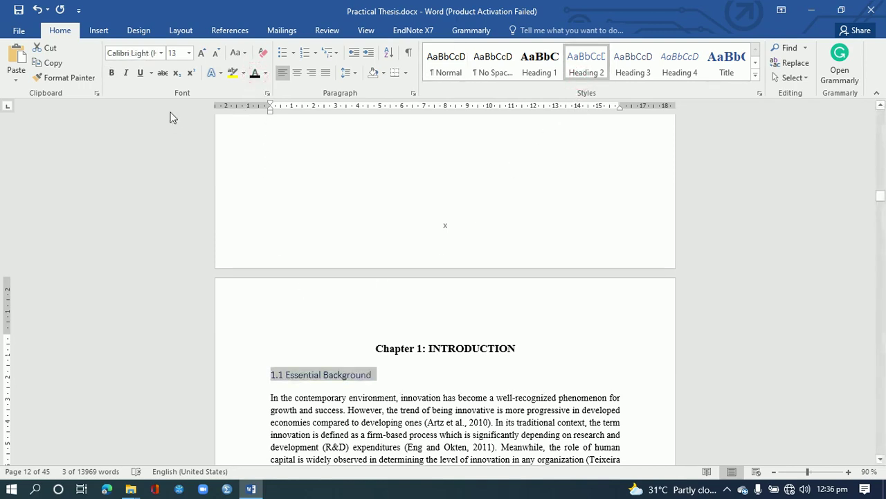
pyautogui.click(113, 73)
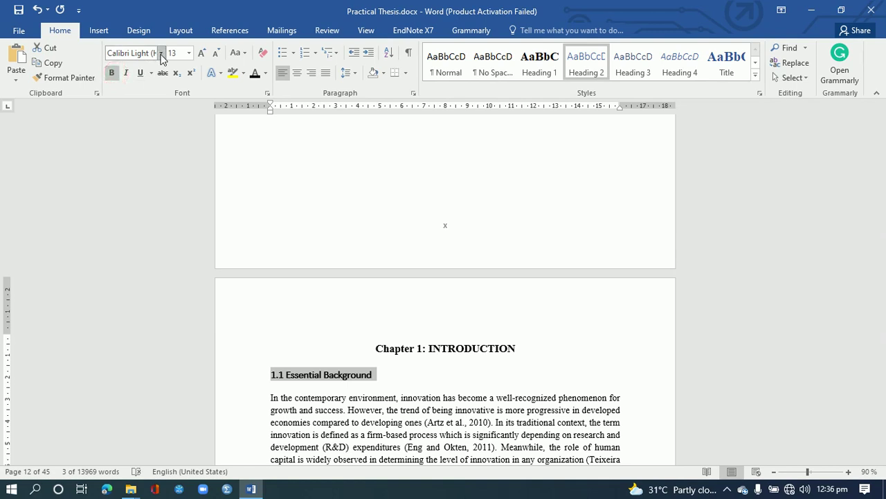
pyautogui.click(160, 53)
pyautogui.click(176, 132)
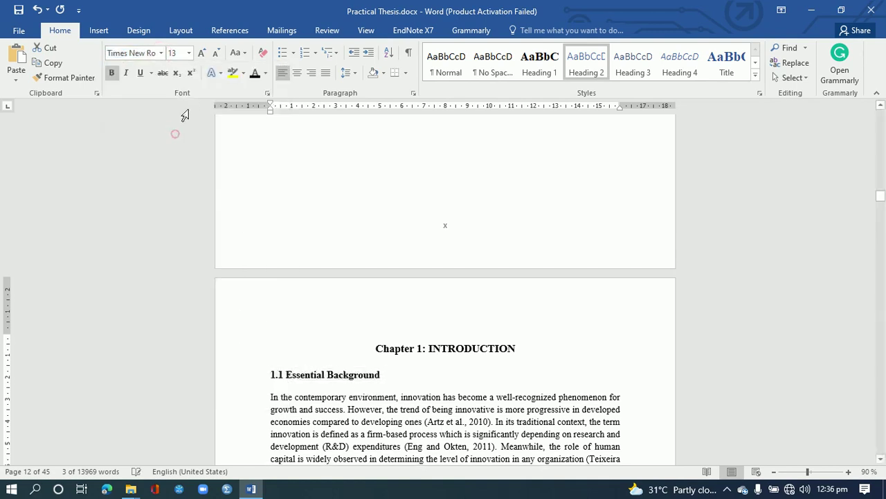
pyautogui.click(189, 53)
pyautogui.click(174, 117)
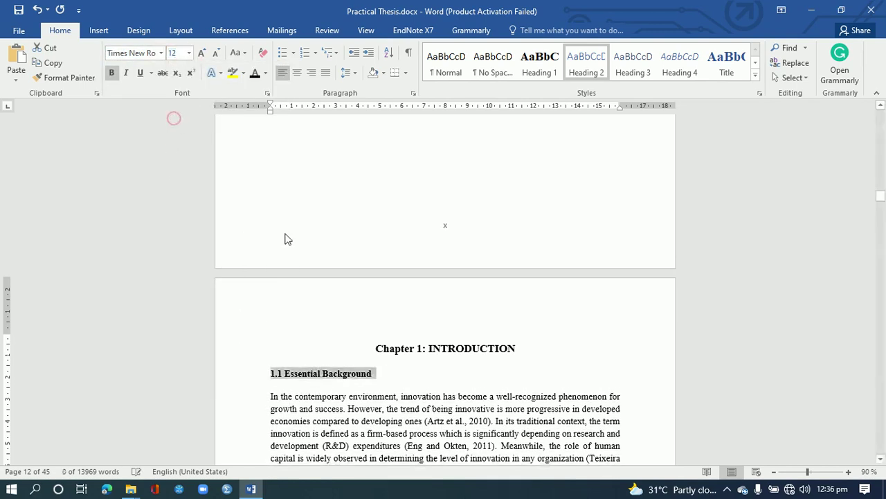
# Insert blank lines above "1.2 Research Problem" so the section title starts on the next page
pyautogui.scroll(-15, 343, 399)
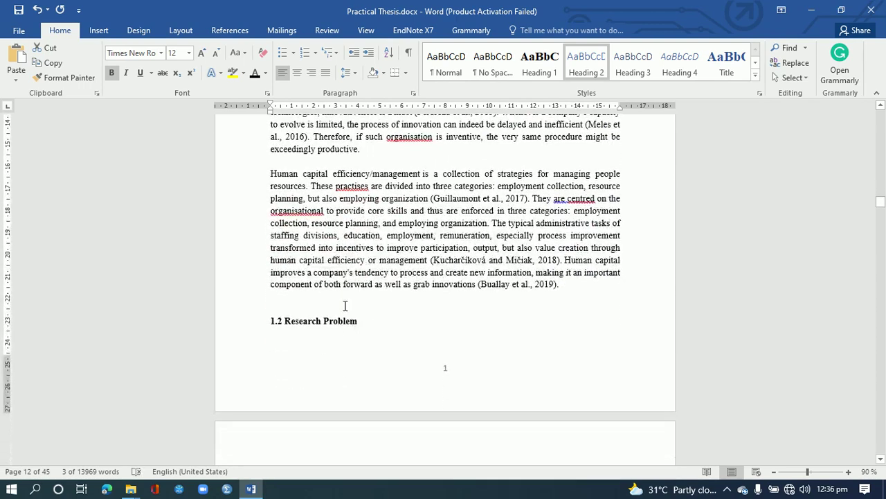
pyautogui.click(344, 306)
pyautogui.press('Return')
pyautogui.press('Return')
pyautogui.press('Return')
# Apply the Heading 2 style to "1.2 Research Problem" and format it as bold Times New Roman, size 12
pyautogui.scroll(-5, 379, 402)
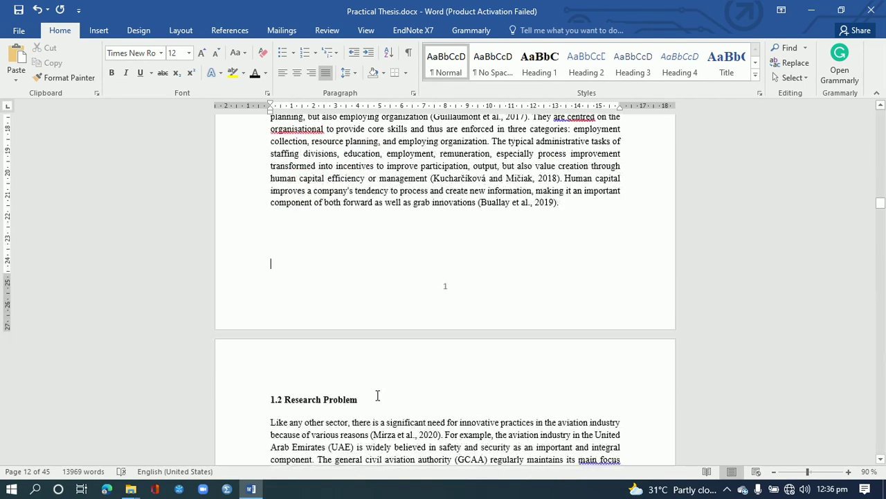
pyautogui.moveTo(360, 320); pyautogui.dragTo(283, 321)
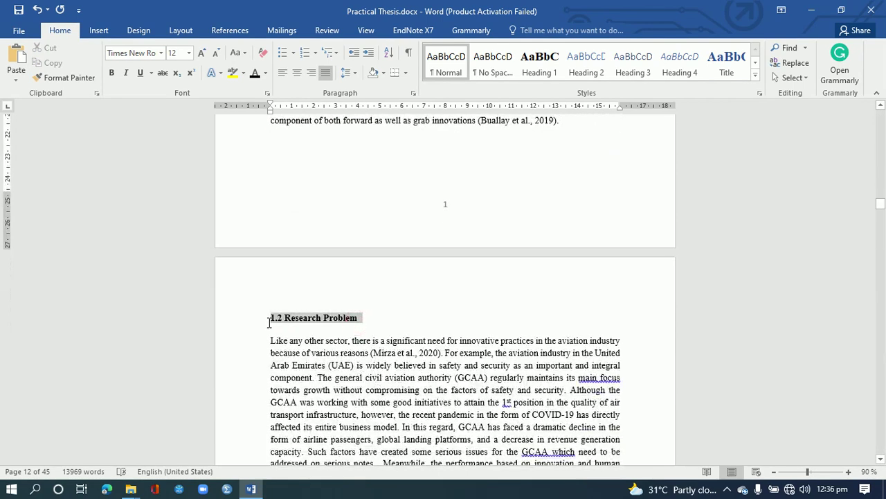
pyautogui.click(586, 62)
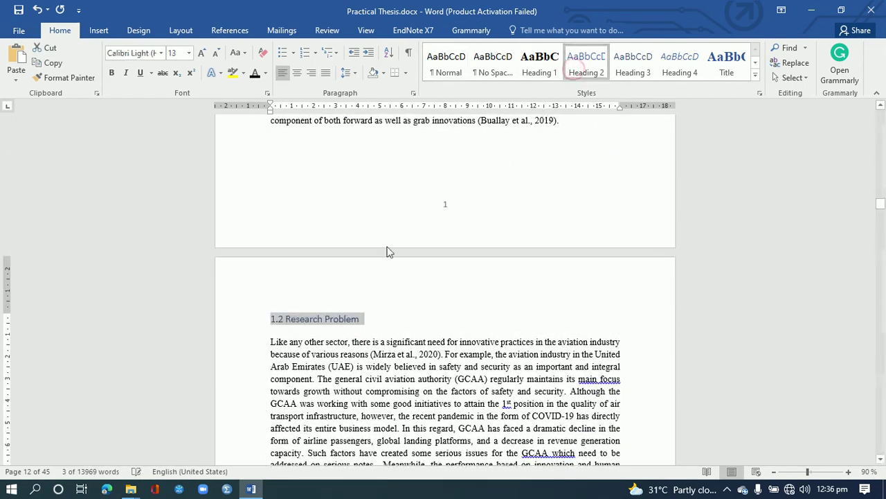
pyautogui.click(189, 53)
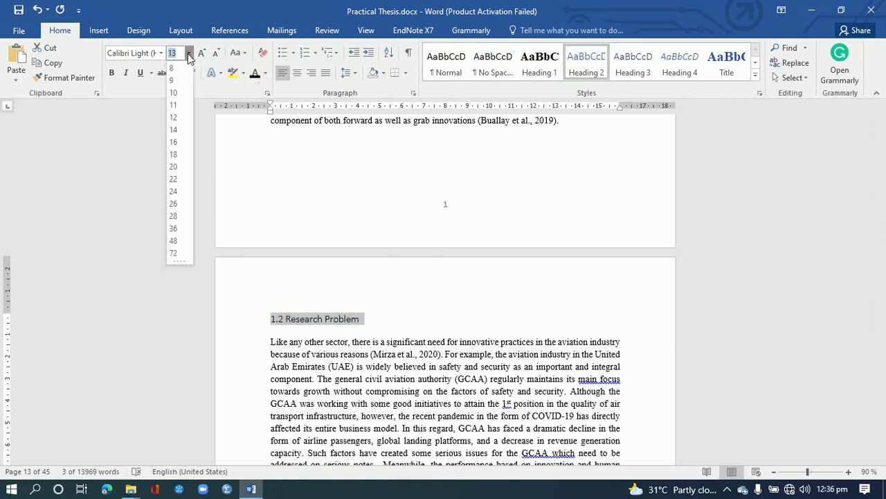
pyautogui.click(170, 117)
pyautogui.click(161, 53)
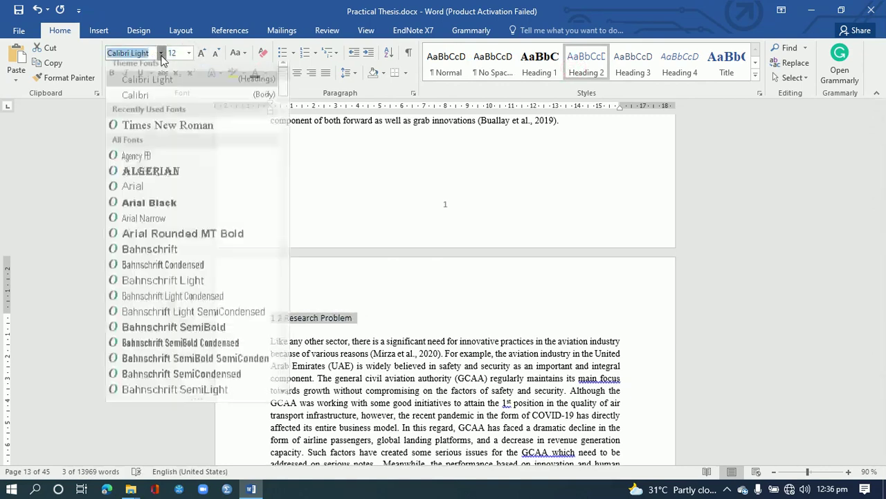
pyautogui.click(170, 133)
pyautogui.click(112, 73)
# Apply the Heading 2 style to "1.3 Research Questions" and format it as bold Times New Roman, size 12
pyautogui.scroll(-5, 344, 281)
pyautogui.scroll(-4, 345, 280)
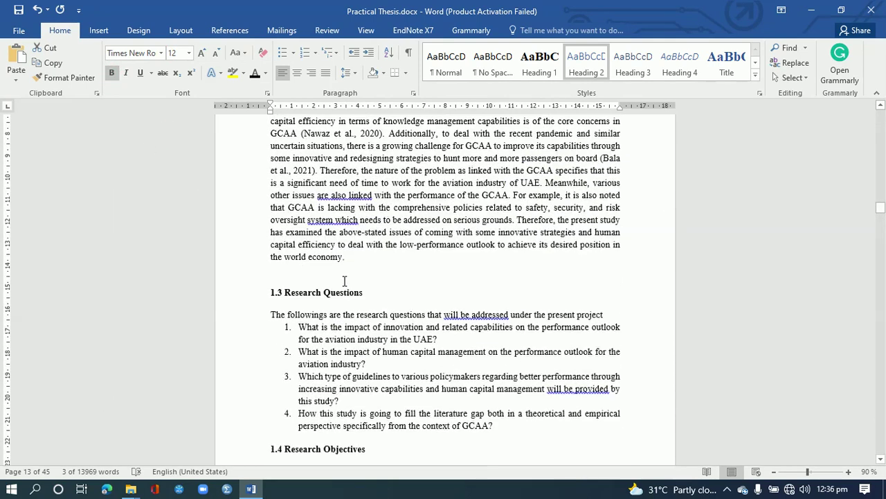
pyautogui.moveTo(366, 292); pyautogui.dragTo(273, 292)
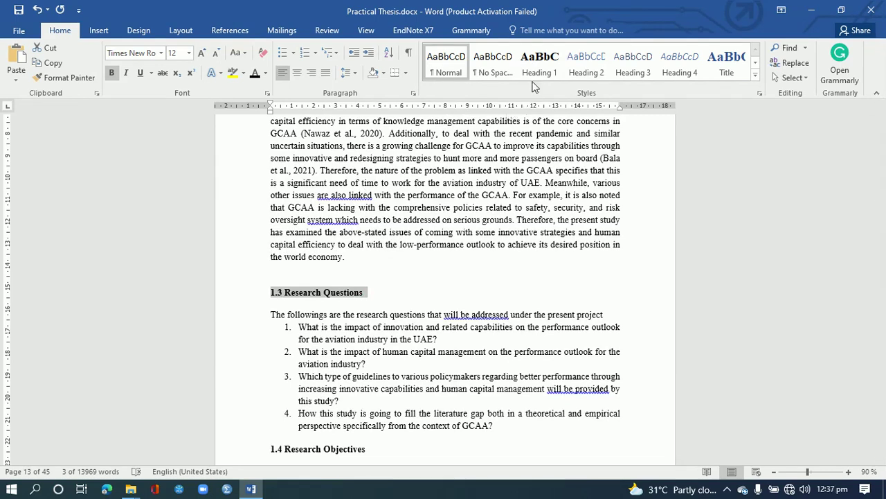
pyautogui.click(586, 62)
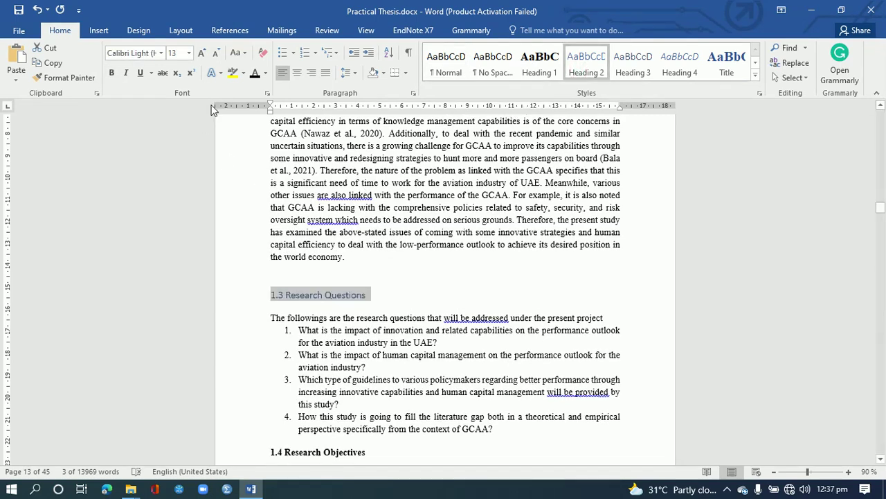
pyautogui.click(111, 72)
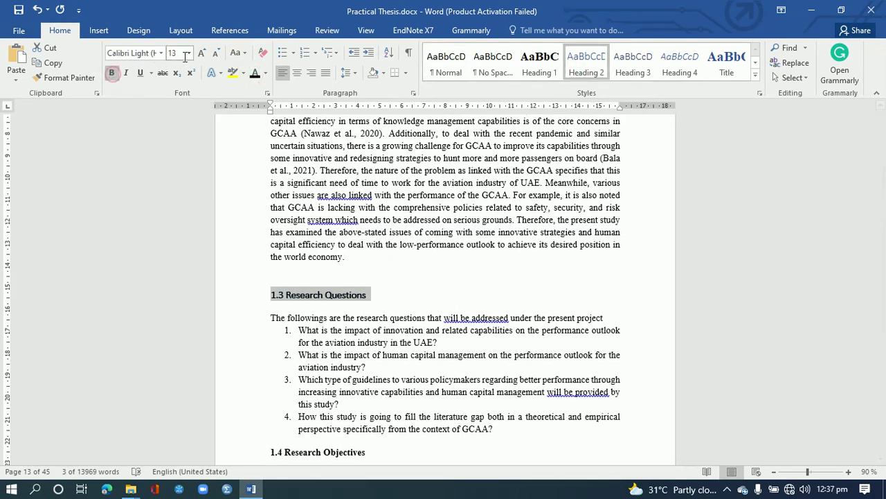
pyautogui.click(188, 54)
pyautogui.click(175, 120)
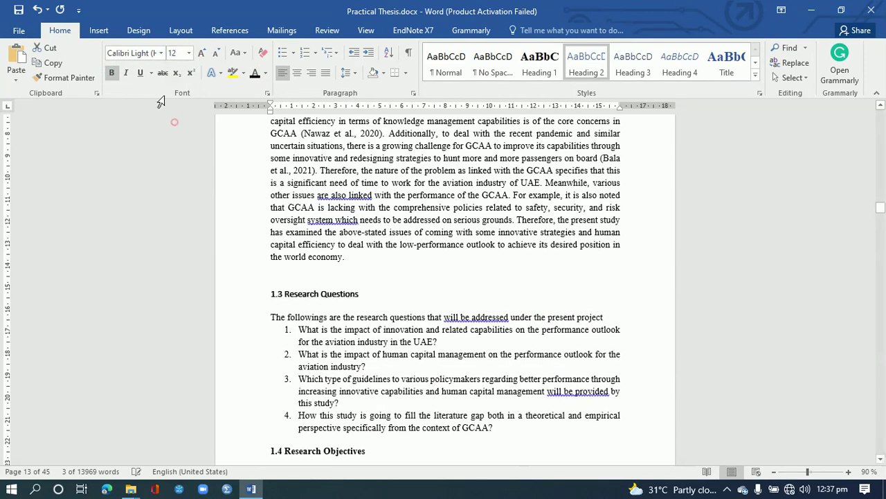
pyautogui.click(161, 53)
pyautogui.click(165, 133)
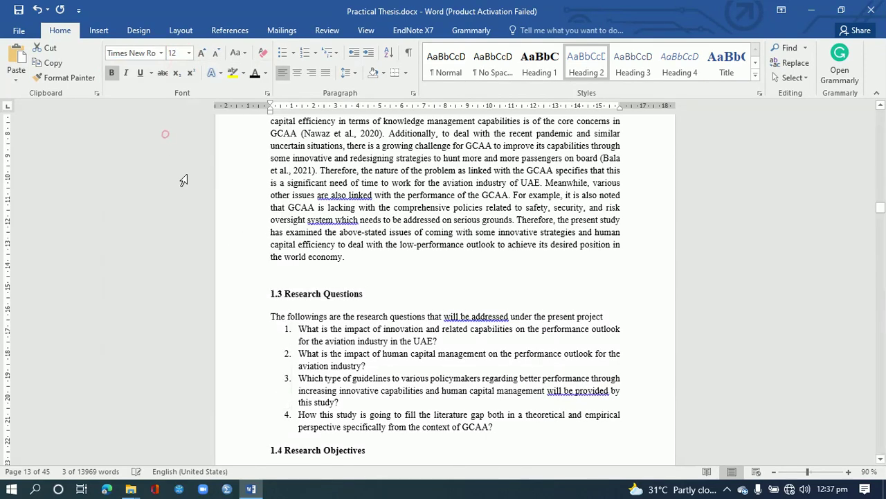
# Apply the Heading 2 style to "1.4 Research Objectives" and format it as bold Times New Roman, size 12
pyautogui.scroll(-5, 222, 224)
pyautogui.click(368, 259)
pyautogui.keyDown('shift'); pyautogui.click(265, 266); pyautogui.keyUp('shift')
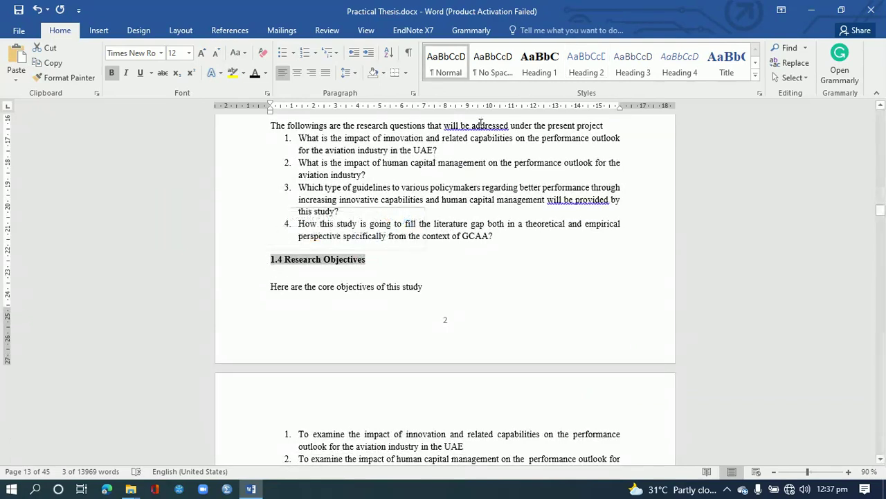
pyautogui.click(579, 72)
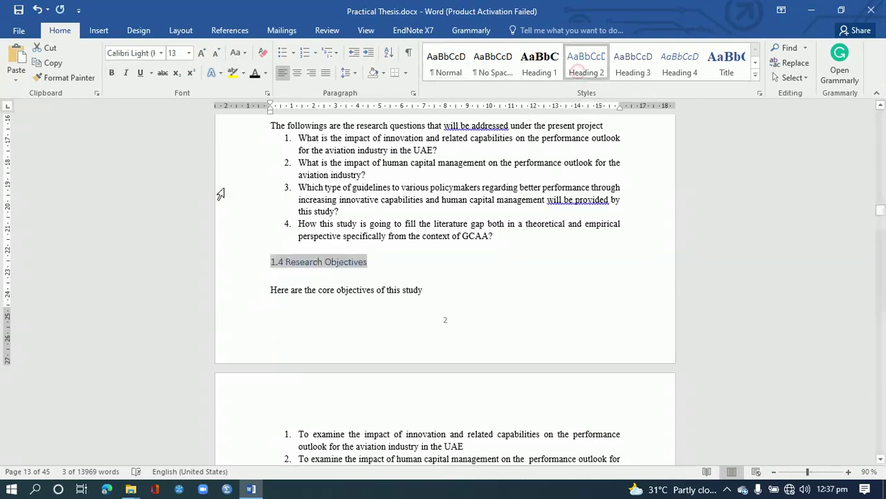
pyautogui.click(189, 53)
pyautogui.click(172, 116)
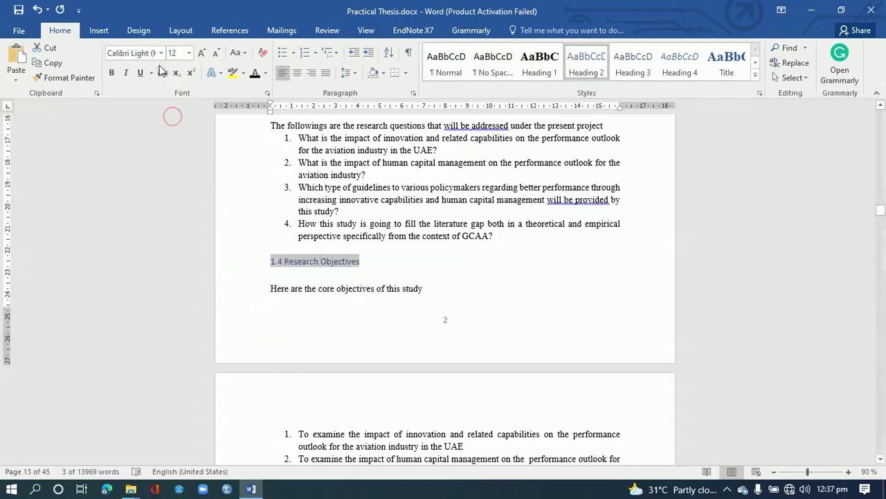
pyautogui.click(161, 53)
pyautogui.click(182, 127)
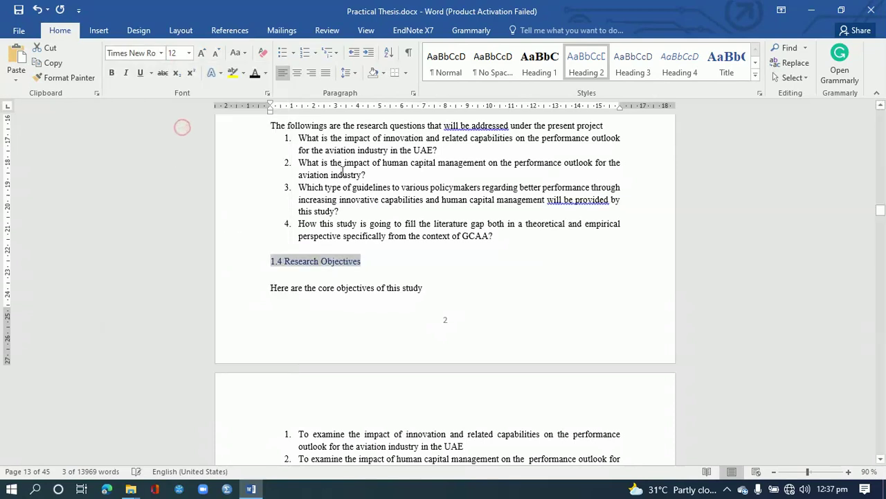
pyautogui.click(112, 75)
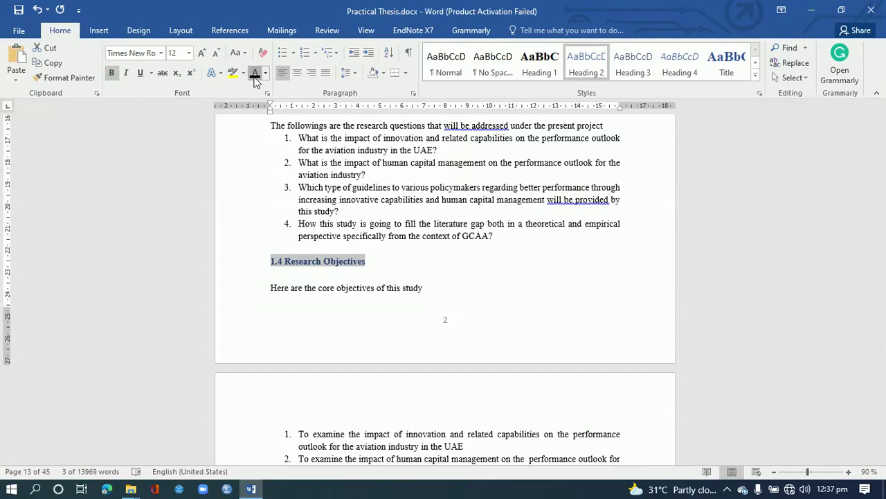
# Apply the Heading 2 style to "1.4 Significance of the study" and format it as bold black Times New Roman, size 12
pyautogui.scroll(-6, 345, 278)
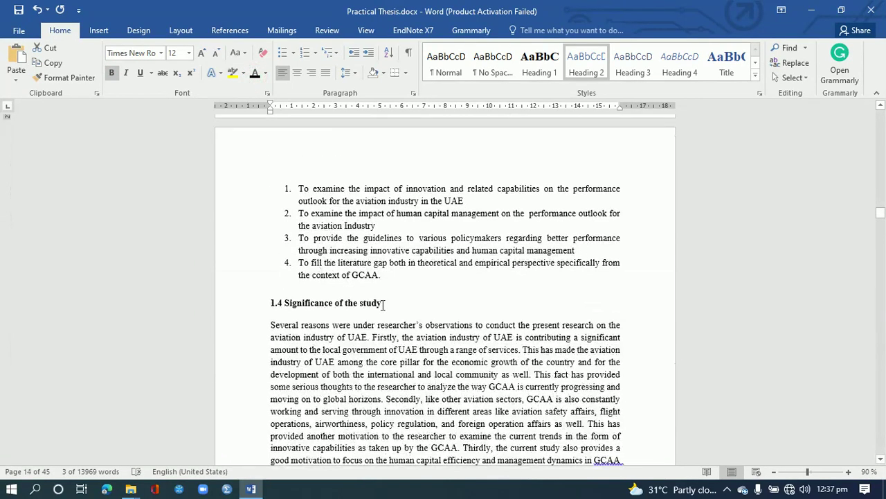
pyautogui.moveTo(358, 307); pyautogui.dragTo(268, 305)
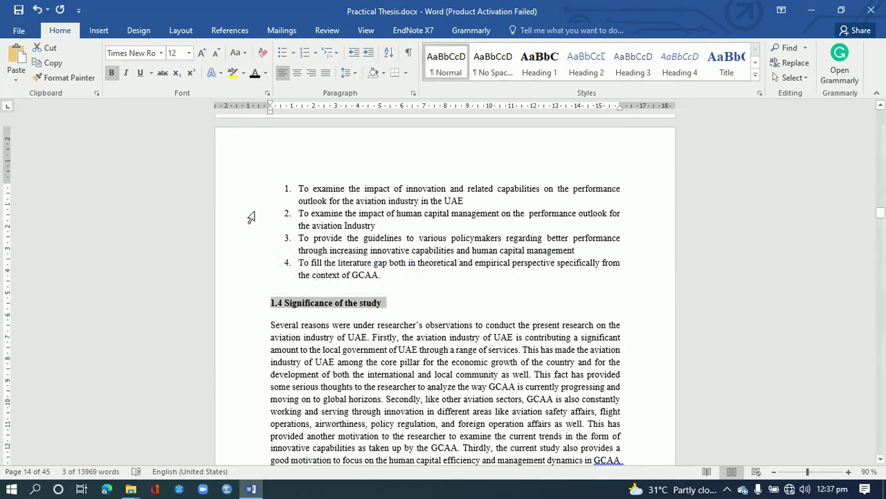
pyautogui.click(586, 62)
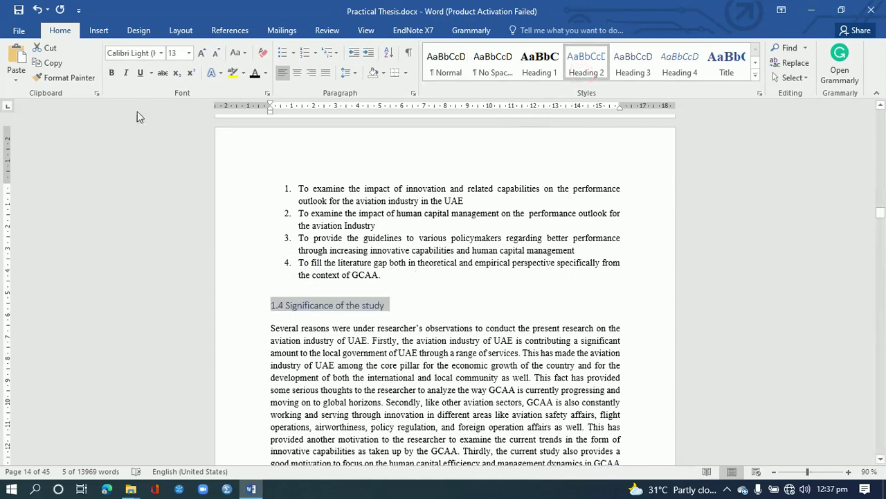
pyautogui.click(111, 73)
pyautogui.click(254, 73)
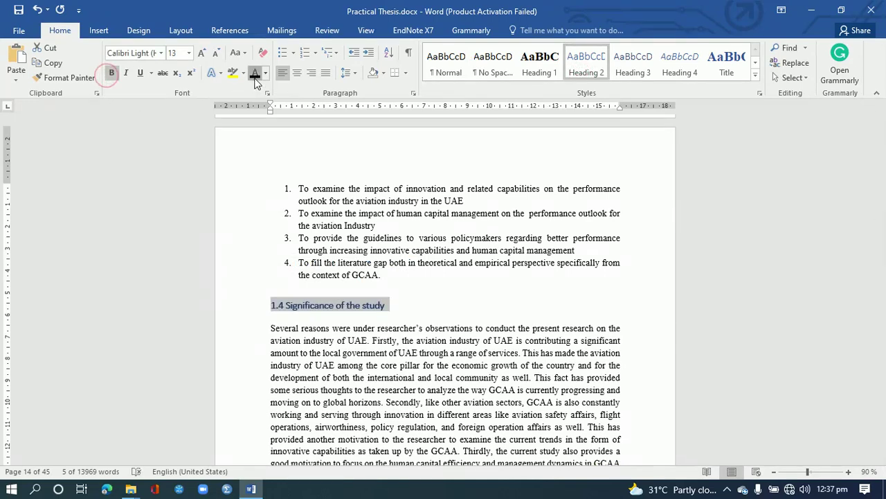
pyautogui.click(190, 56)
pyautogui.click(175, 117)
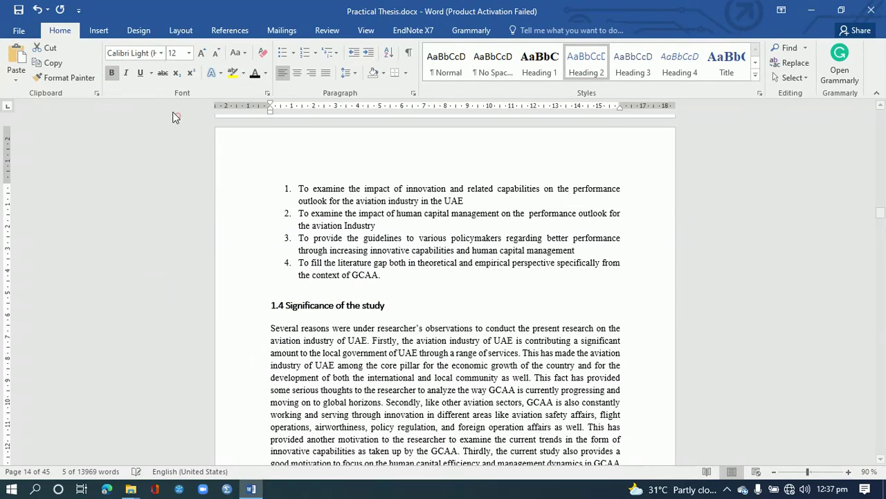
pyautogui.click(161, 53)
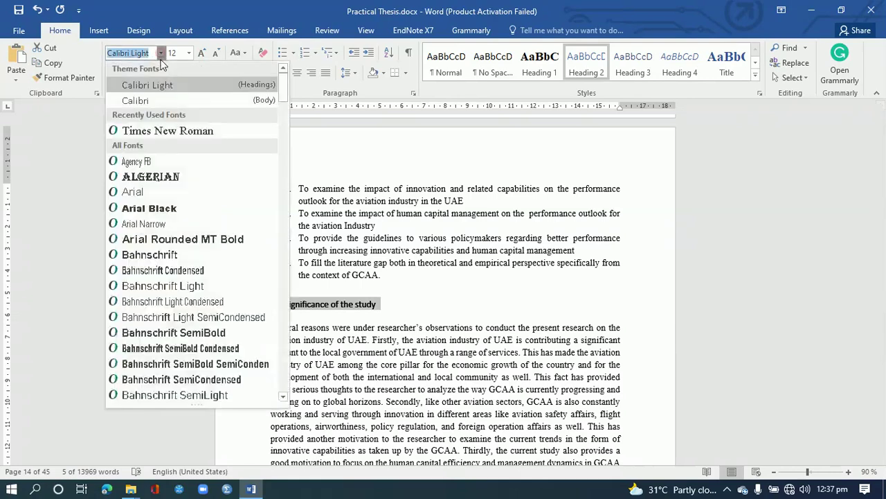
pyautogui.click(170, 130)
# Apply the Heading 2 style to "1.5 Contributions of study" and format it as bold black Times New Roman, size 12
pyautogui.scroll(-6, 343, 327)
pyautogui.scroll(-2, 363, 315)
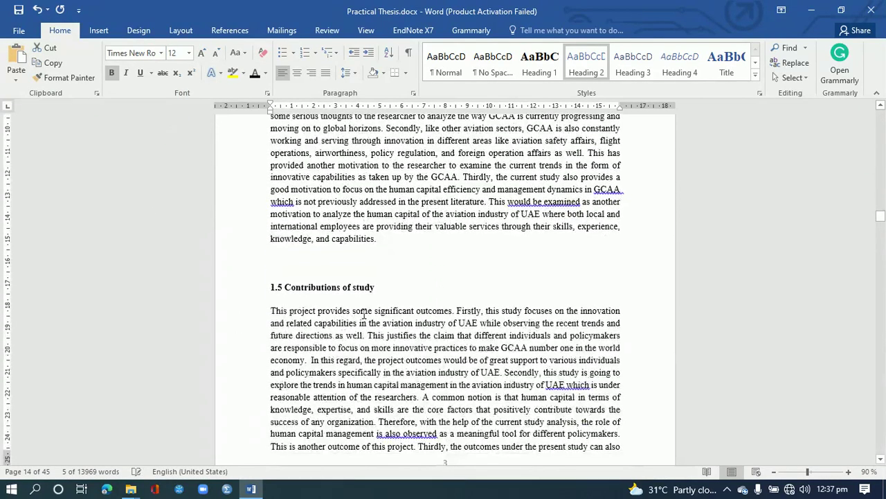
pyautogui.click(383, 295)
pyautogui.moveTo(382, 293); pyautogui.dragTo(266, 294)
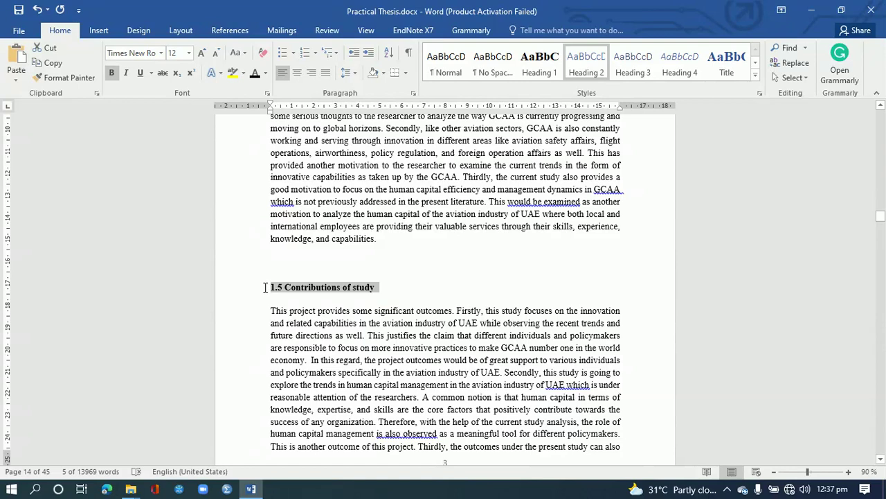
pyautogui.click(583, 64)
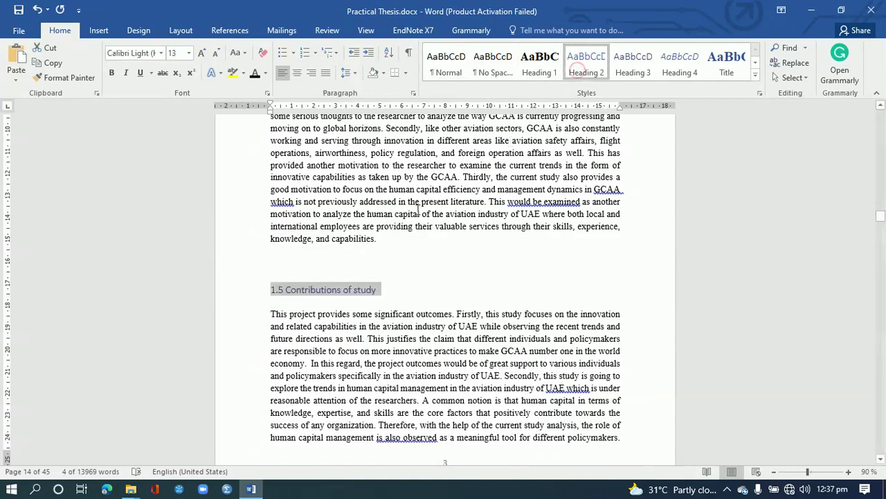
pyautogui.click(112, 73)
pyautogui.click(189, 53)
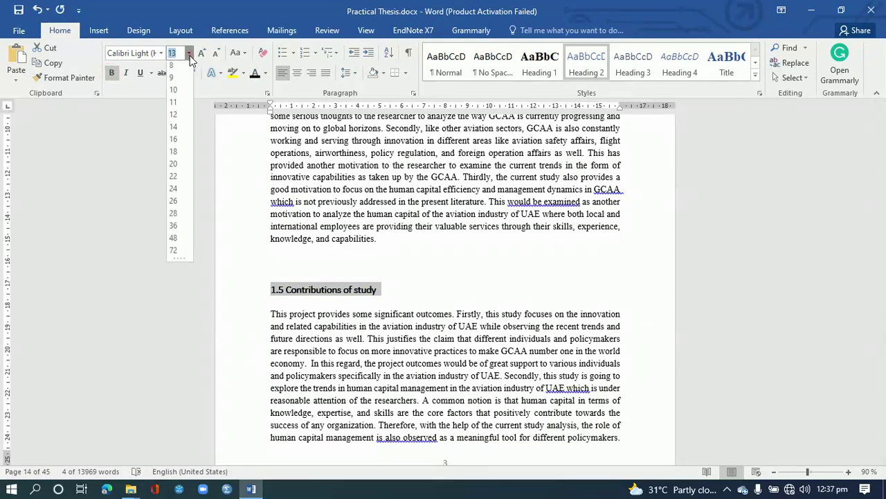
pyautogui.click(177, 116)
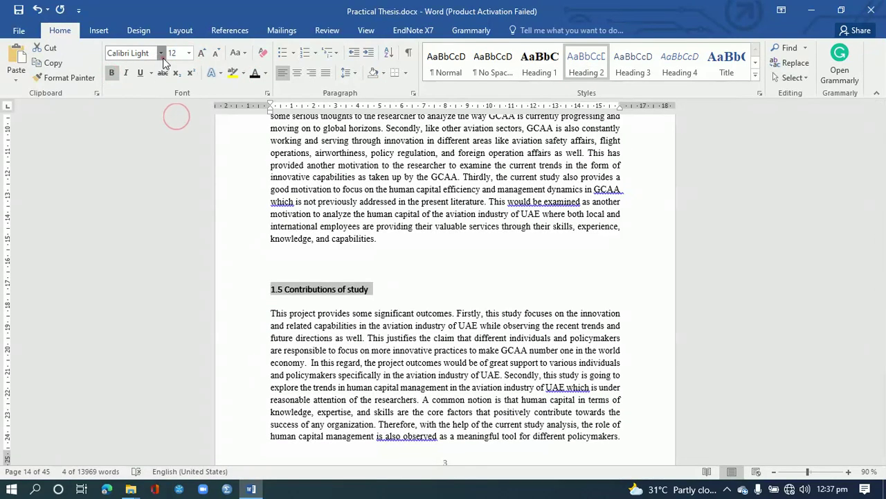
pyautogui.click(161, 54)
pyautogui.click(182, 130)
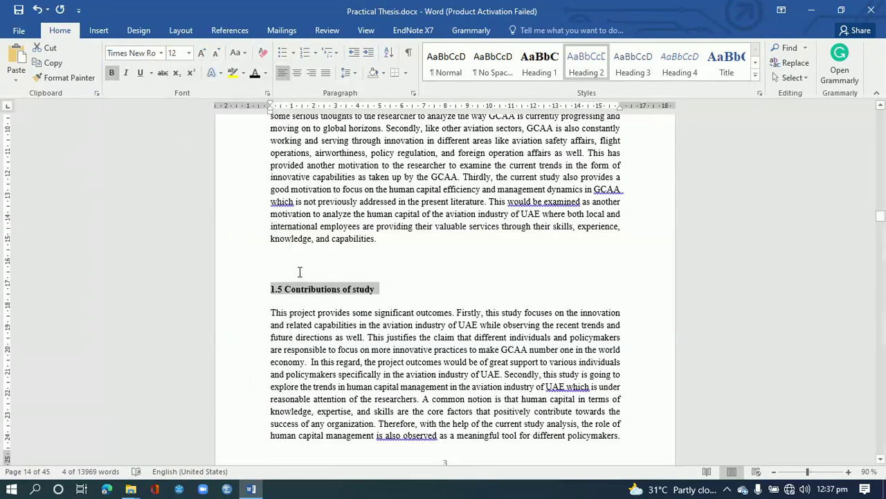
# Apply the Heading 2 style to "1.6 Aviation industry of UAE" and format it as bold black Times New Roman, size 12
pyautogui.scroll(-12, 300, 271)
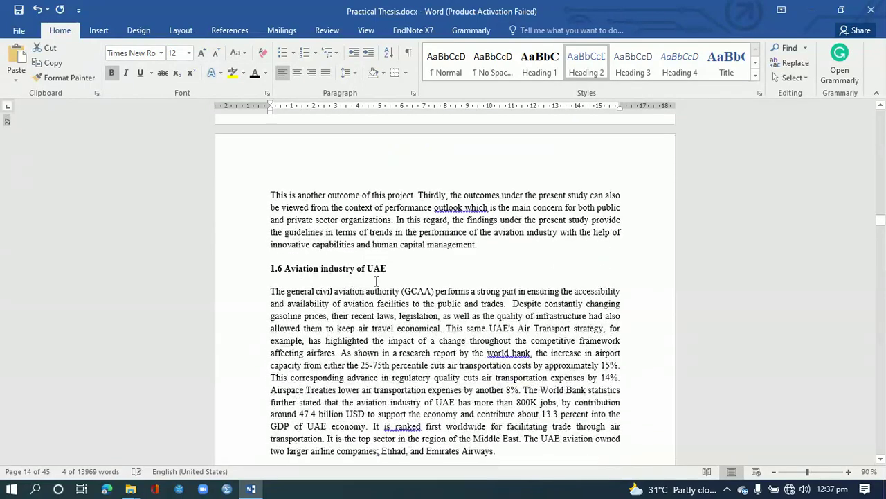
pyautogui.moveTo(335, 276); pyautogui.dragTo(280, 266)
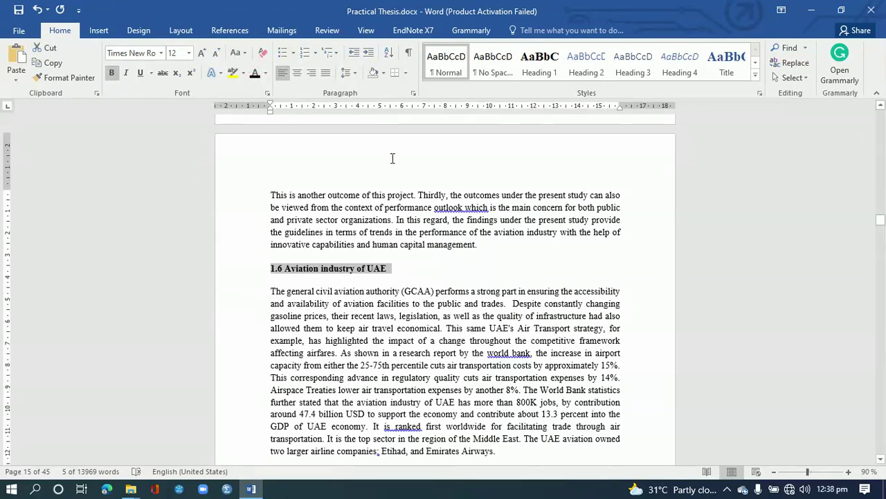
pyautogui.click(593, 76)
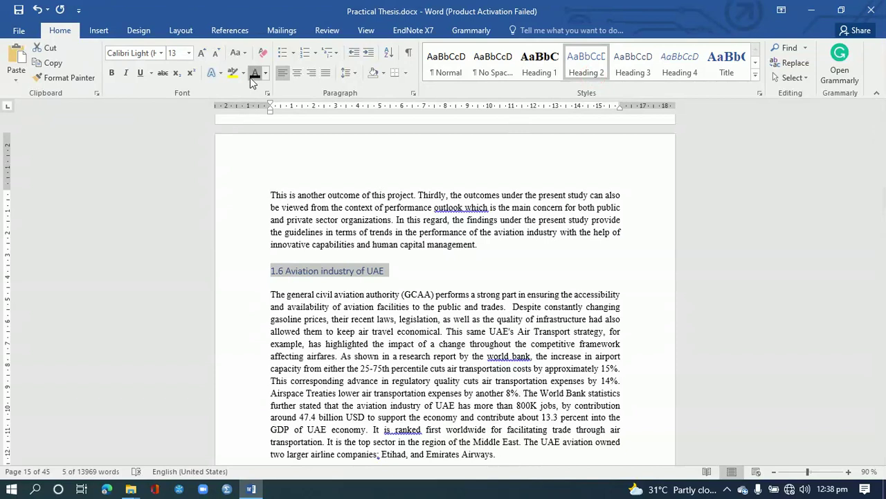
pyautogui.click(111, 73)
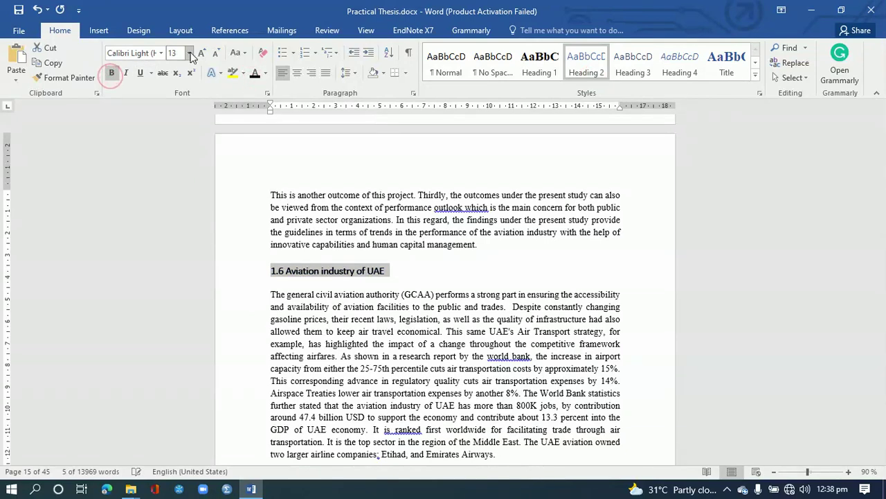
pyautogui.click(190, 53)
pyautogui.click(175, 115)
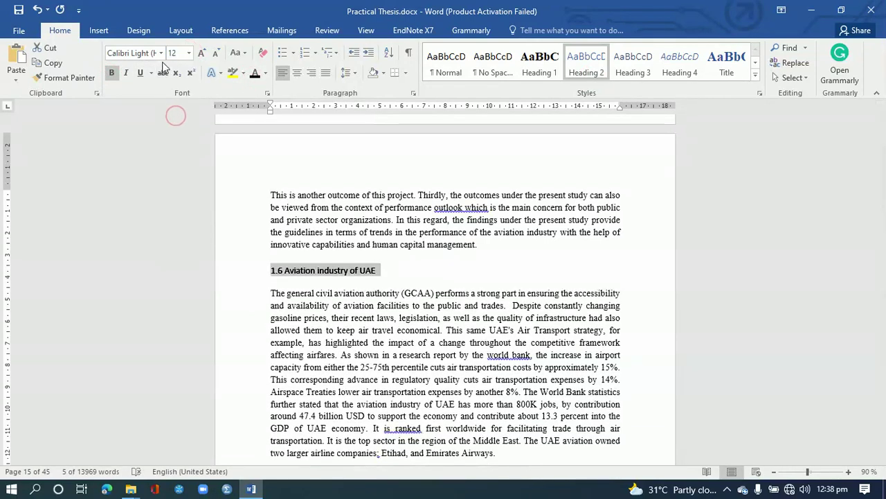
pyautogui.click(161, 53)
pyautogui.click(184, 129)
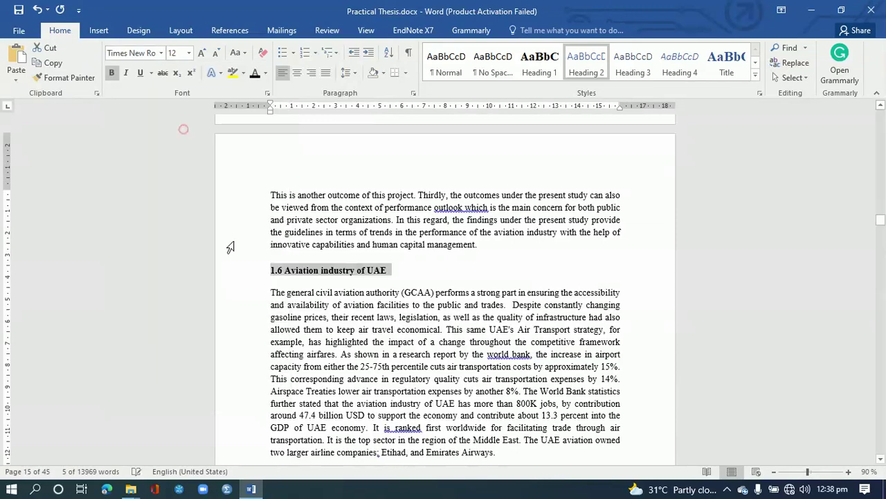
# Apply the Heading 2 style to "1.7 Structure of Thesis" and format it in black Times New Roman, size 12
pyautogui.scroll(-8, 230, 247)
pyautogui.scroll(-10, 315, 315)
pyautogui.moveTo(367, 261); pyautogui.dragTo(271, 264)
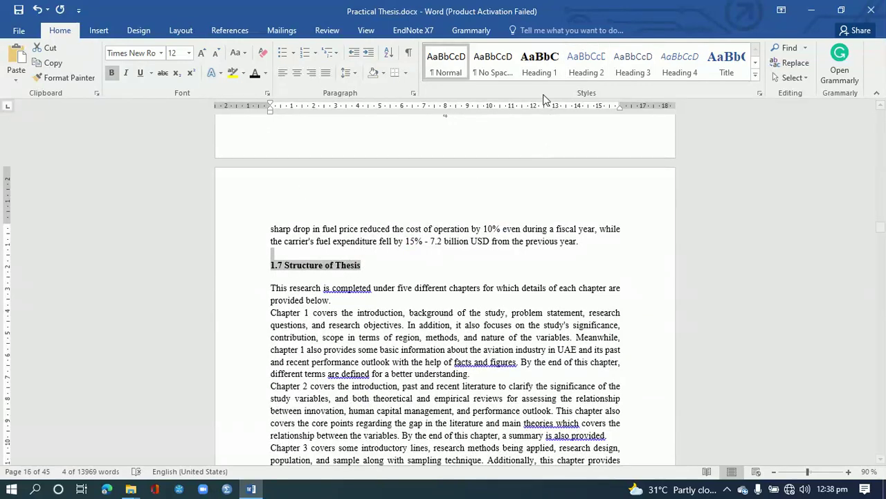
pyautogui.click(585, 62)
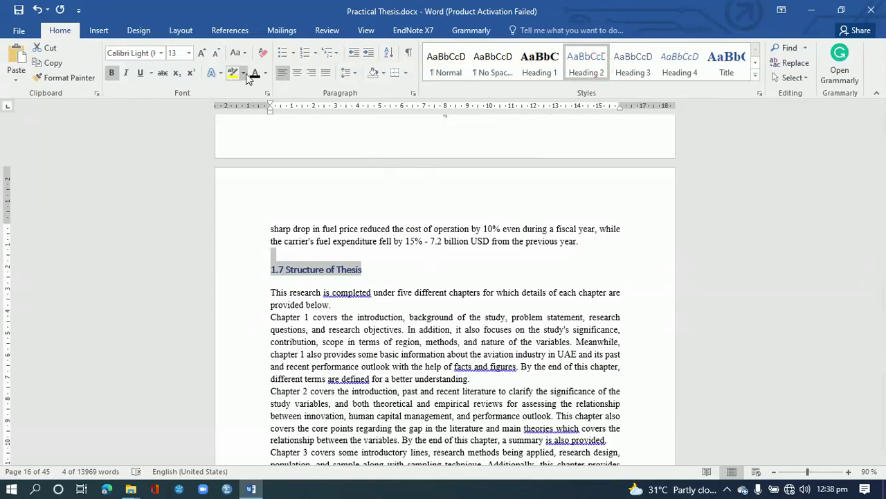
pyautogui.click(254, 72)
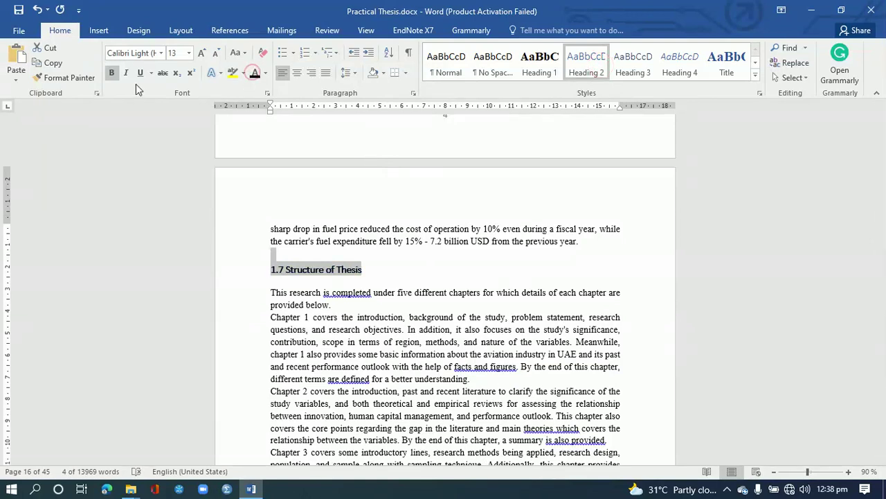
pyautogui.click(190, 58)
pyautogui.click(175, 116)
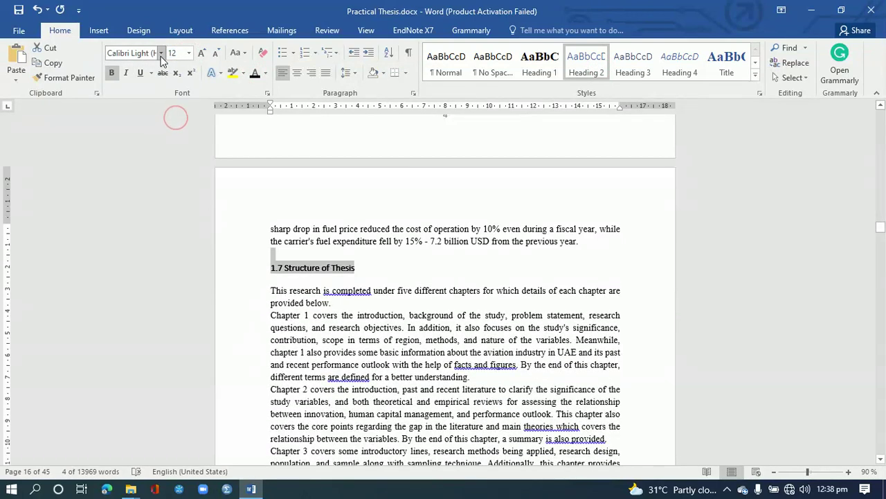
pyautogui.click(160, 55)
pyautogui.click(180, 127)
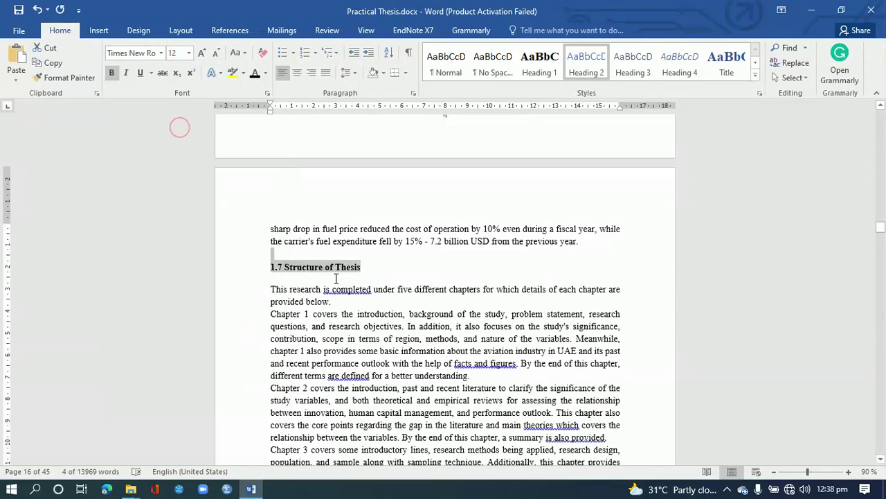
# Insert blank lines above "Chapter 2: Literature Review" so the chapter title starts on the next page
pyautogui.scroll(-12, 337, 276)
pyautogui.scroll(3, 333, 281)
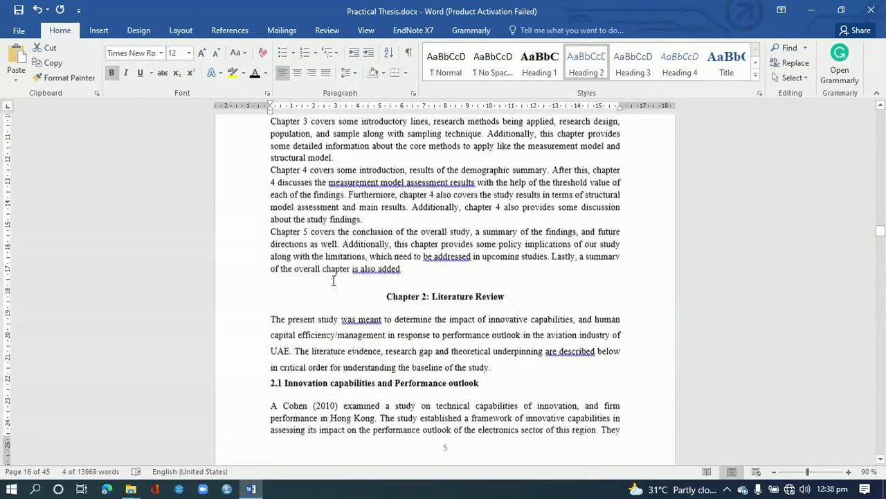
pyautogui.click(411, 275)
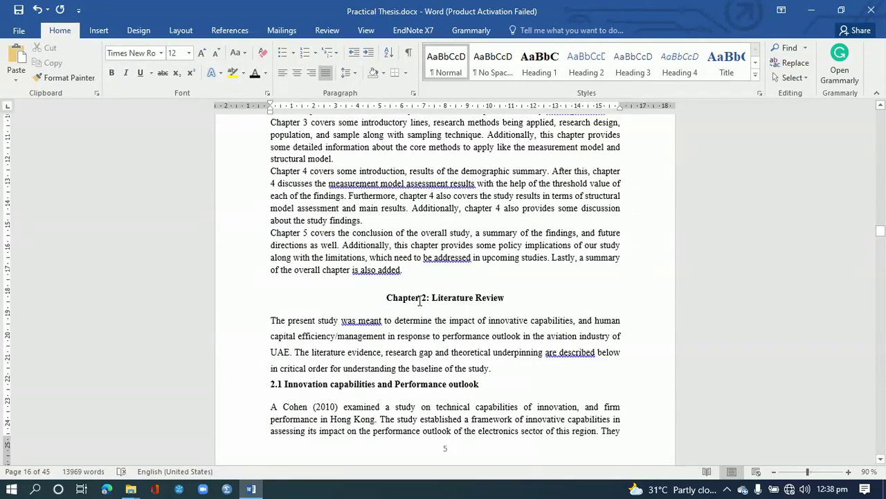
pyautogui.press('Return')
pyautogui.press('Return')
pyautogui.press('Return')
pyautogui.press('Return')
pyautogui.press('Return')
pyautogui.press('Return')
pyautogui.press('Return')
pyautogui.press('Return')
pyautogui.press('Return')
pyautogui.press('Return')
pyautogui.press('Return')
# Apply the Heading 1 style to the chapter title "Chapter 2: Literature Review"
pyautogui.scroll(-8, 671, 328)
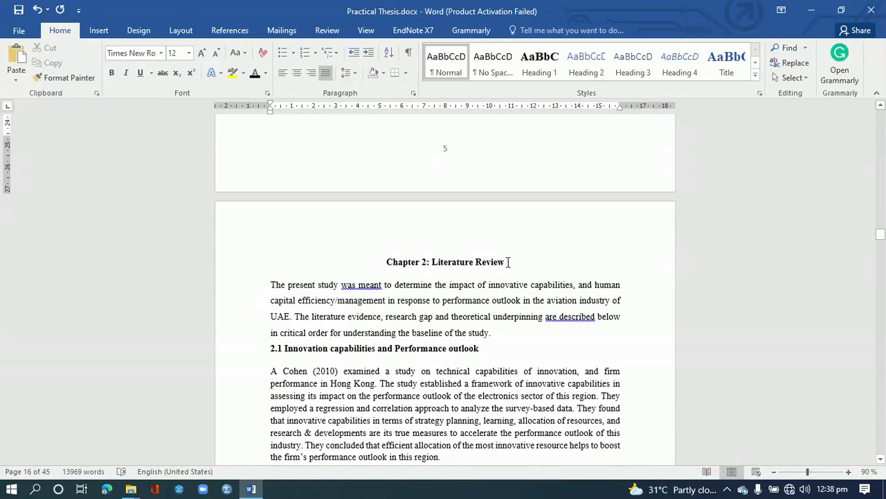
pyautogui.moveTo(509, 262); pyautogui.dragTo(386, 261)
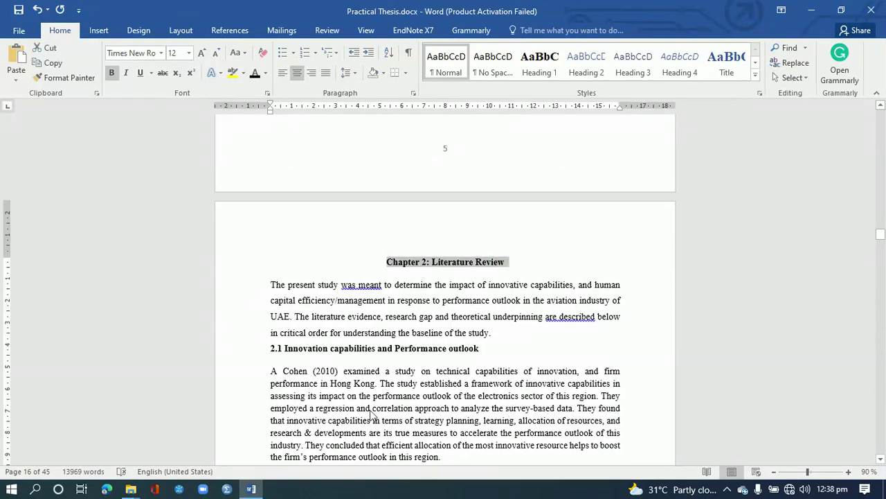
pyautogui.click(540, 73)
# Apply the Heading 2 style to "2.1 Innovation capabilities and Performance outlook" and format it as bold black Times New Roman, size 12
pyautogui.moveTo(479, 351); pyautogui.dragTo(271, 352)
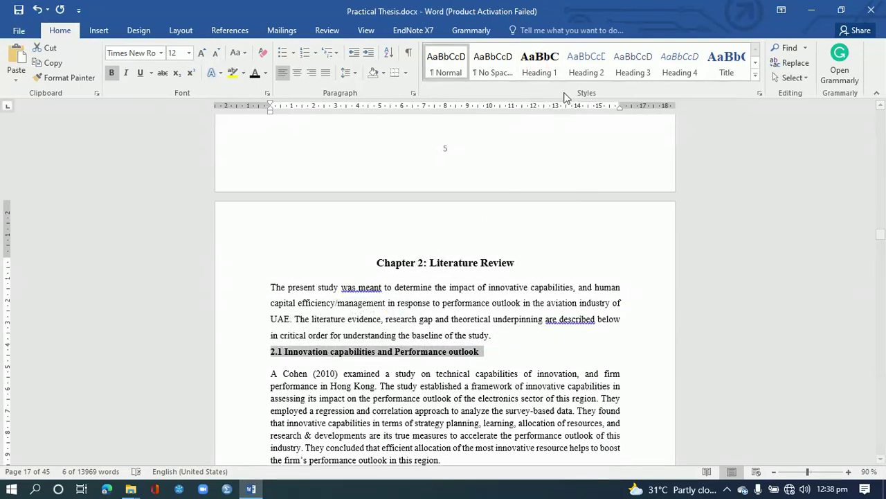
pyautogui.click(586, 65)
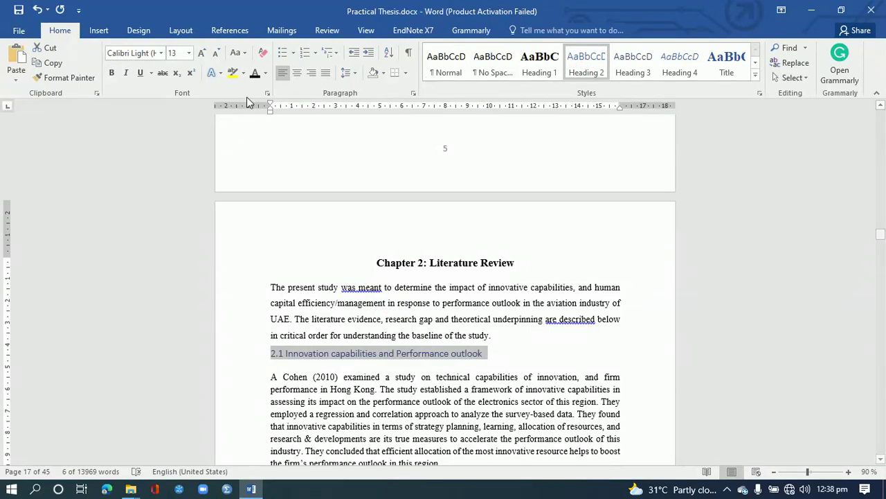
pyautogui.click(112, 71)
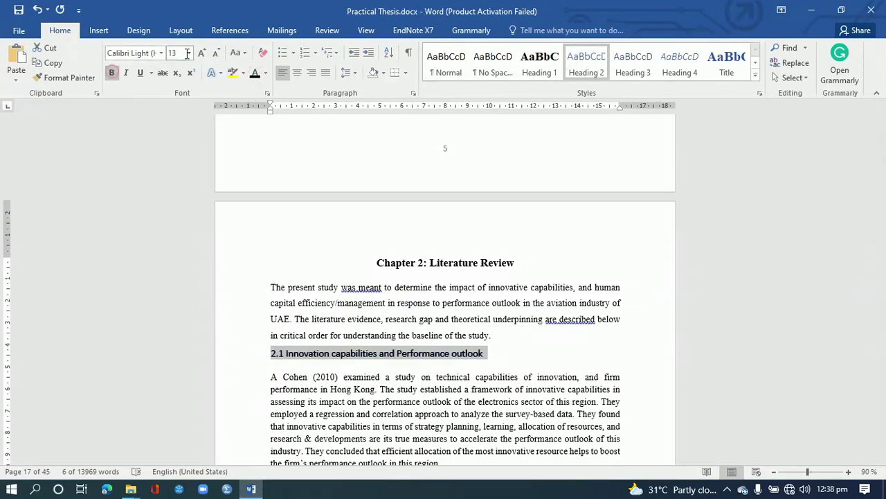
pyautogui.click(188, 52)
pyautogui.click(174, 118)
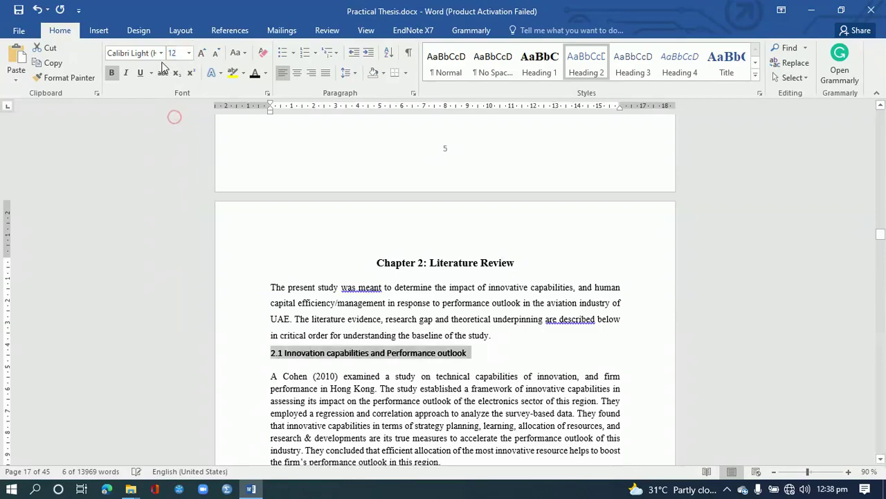
pyautogui.click(161, 52)
pyautogui.click(184, 131)
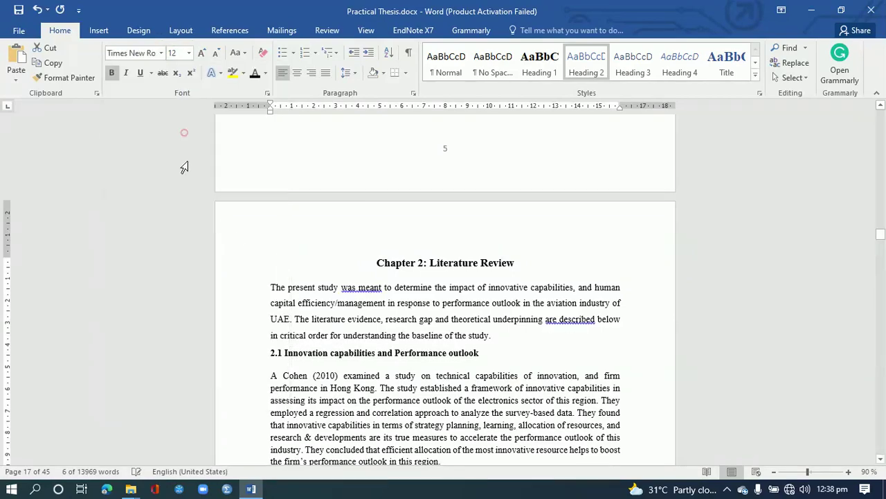
# Apply the Heading 2 style to the section title "2.2 Human capital management and Performance outlook"
pyautogui.scroll(-9, 280, 318)
pyautogui.scroll(-15, 281, 318)
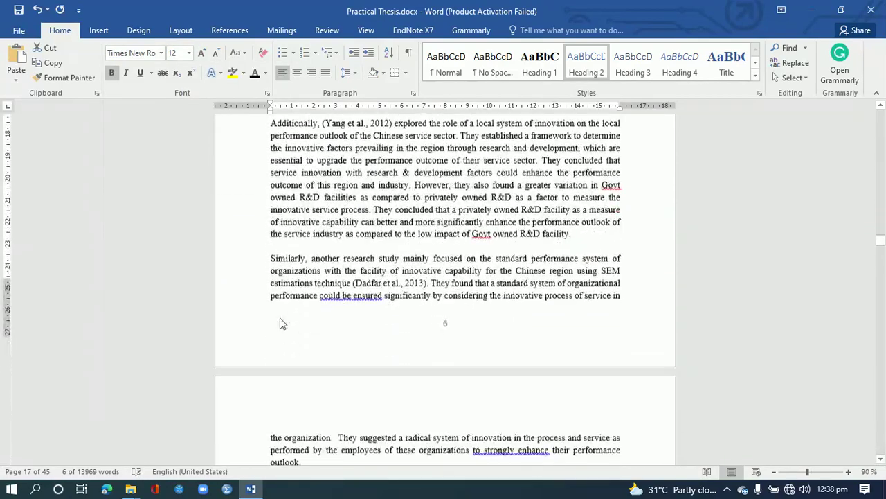
pyautogui.scroll(-20, 281, 319)
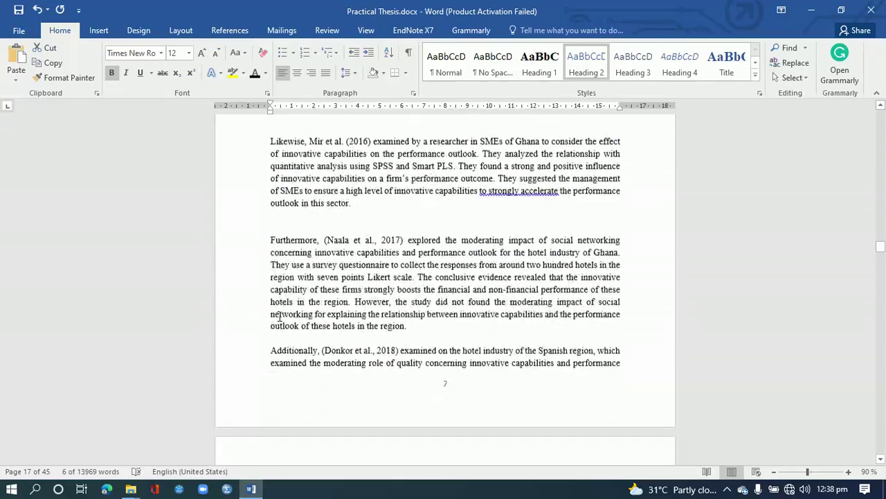
pyautogui.scroll(-15, 278, 312)
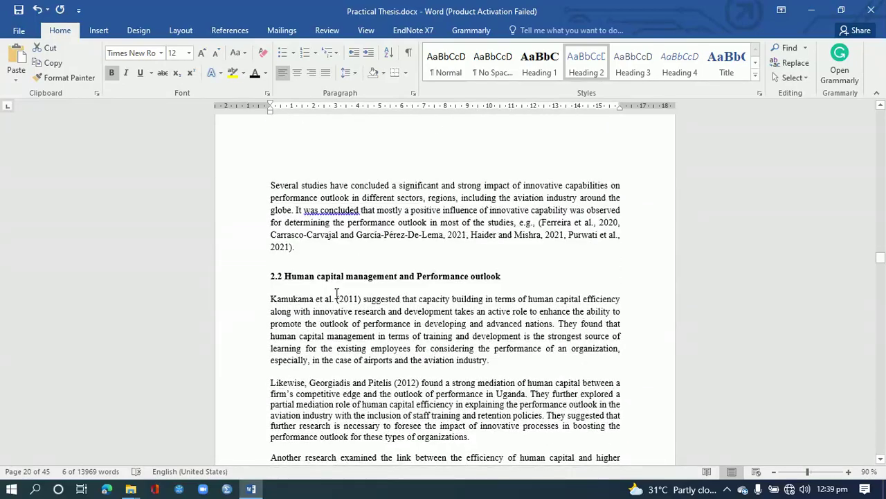
pyautogui.moveTo(505, 275); pyautogui.dragTo(363, 274)
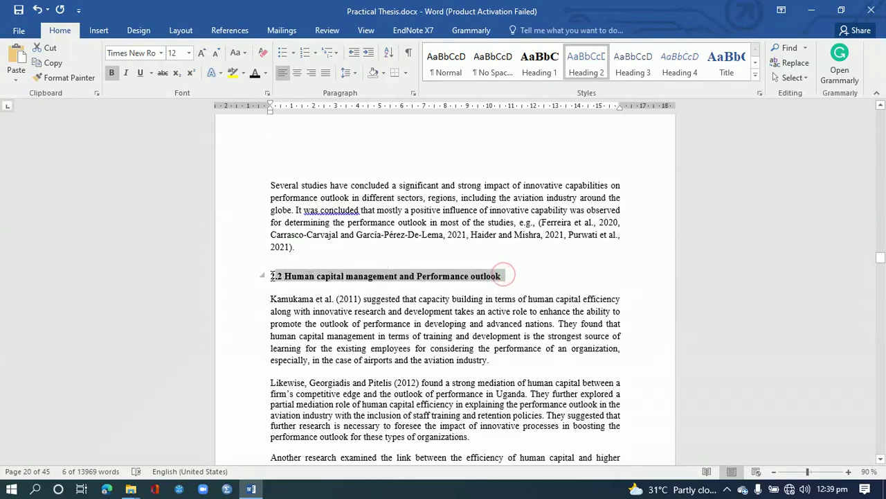
pyautogui.moveTo(272, 276); pyautogui.dragTo(270, 276)
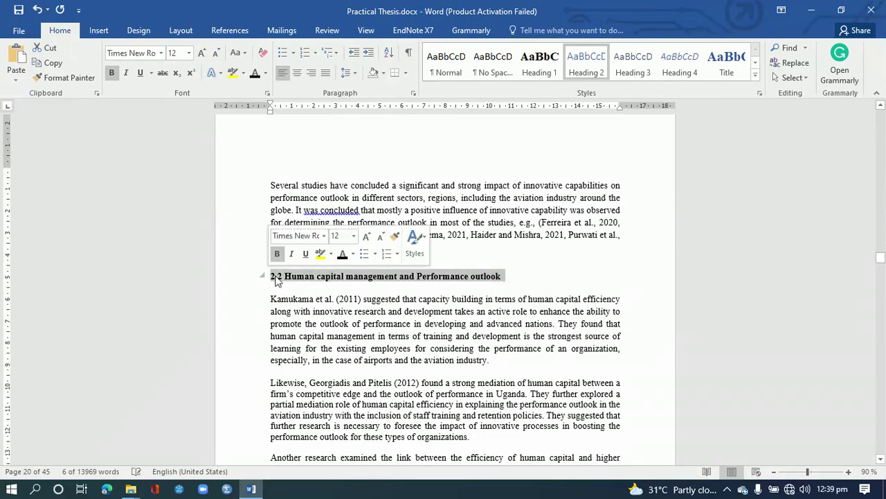
pyautogui.click(582, 74)
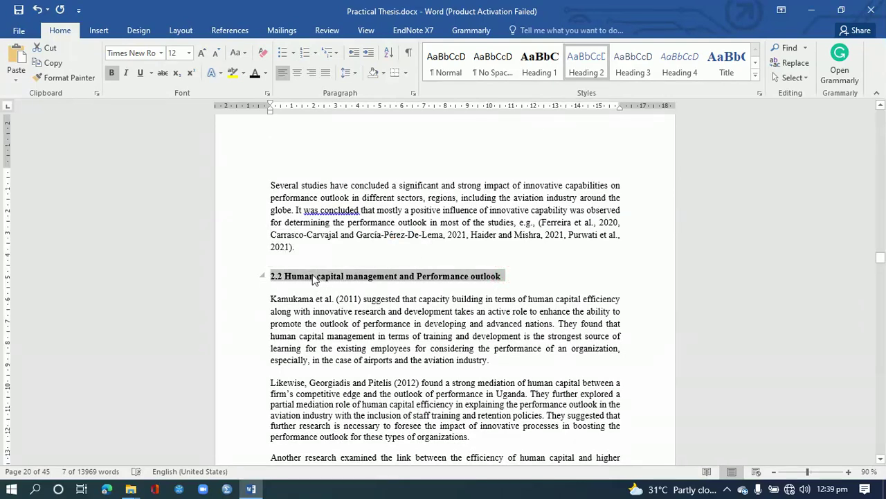
# Insert a blank line above "2.3 Research Gap" so the section title moves to the next page with its text
pyautogui.scroll(-12, 345, 310)
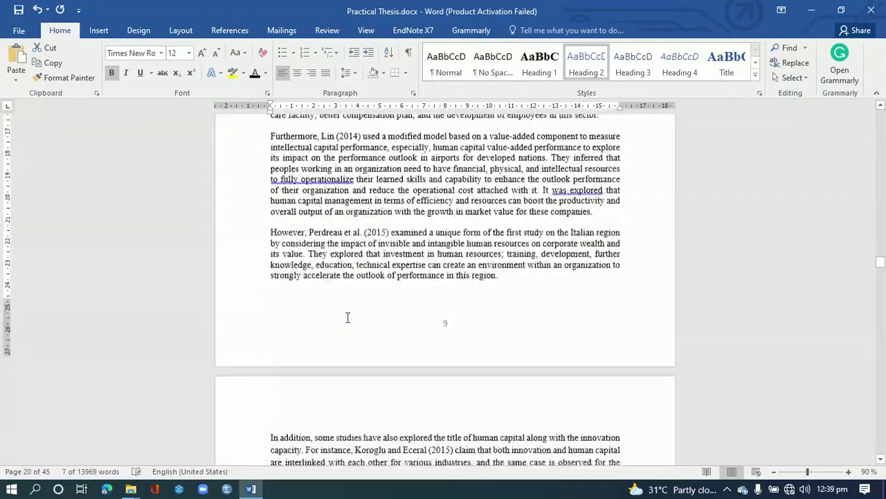
pyautogui.scroll(-12, 348, 316)
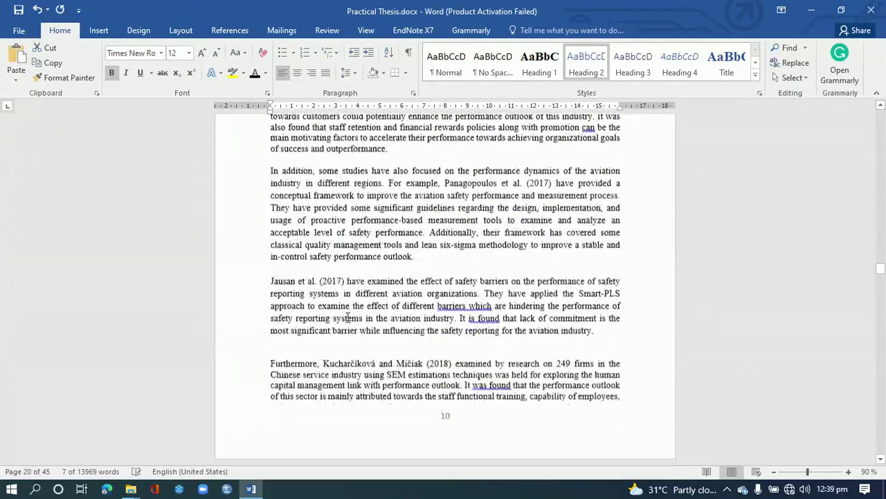
pyautogui.scroll(-12, 347, 320)
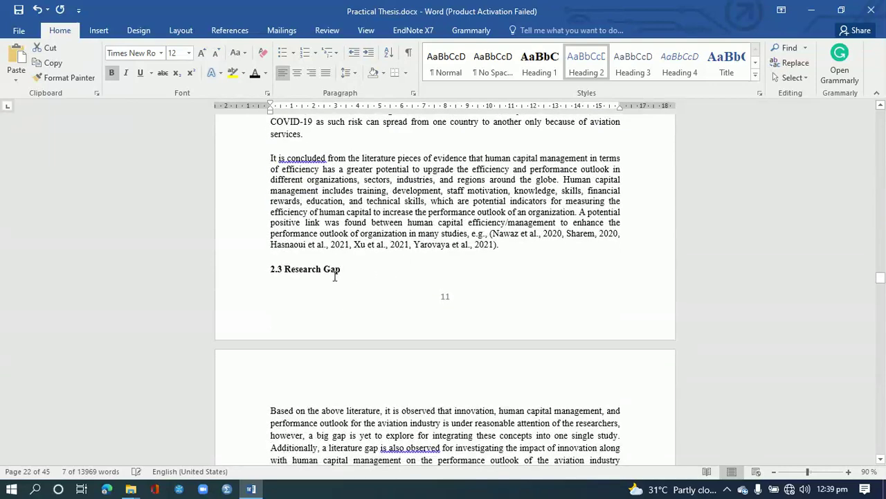
pyautogui.click(515, 253)
pyautogui.press('Return')
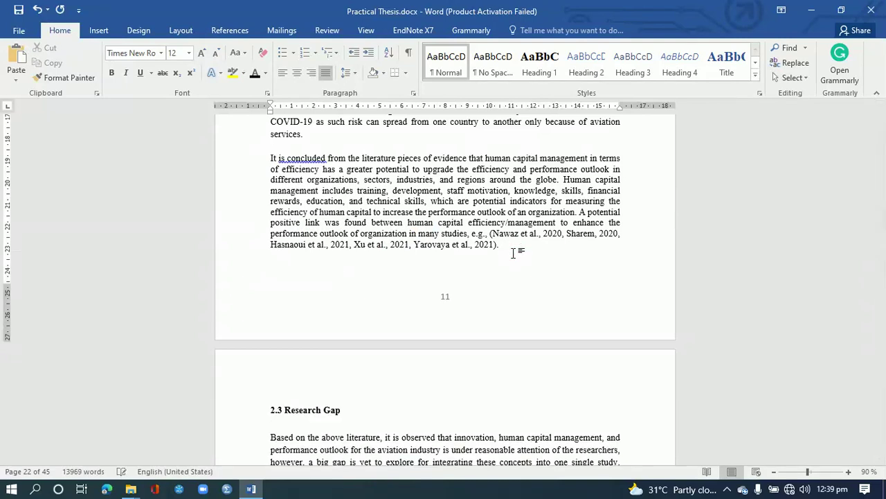
# Insert blank lines above "Chapter 3: Research Plan" so the chapter starts on a new page, and select its title to check the style
pyautogui.scroll(-8, 513, 253)
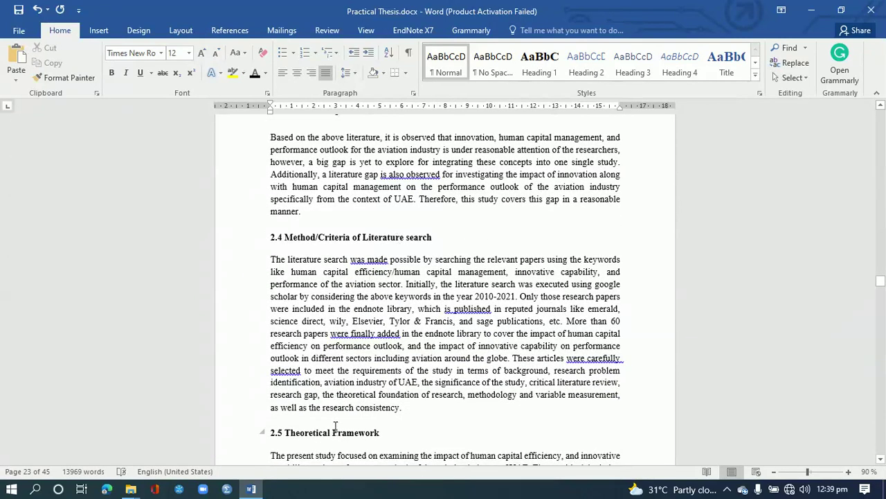
pyautogui.scroll(-14, 335, 426)
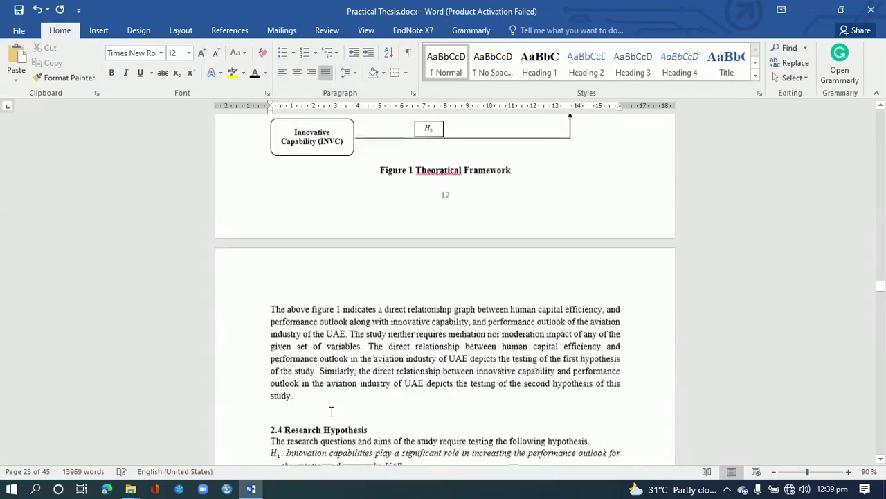
pyautogui.scroll(-4, 332, 411)
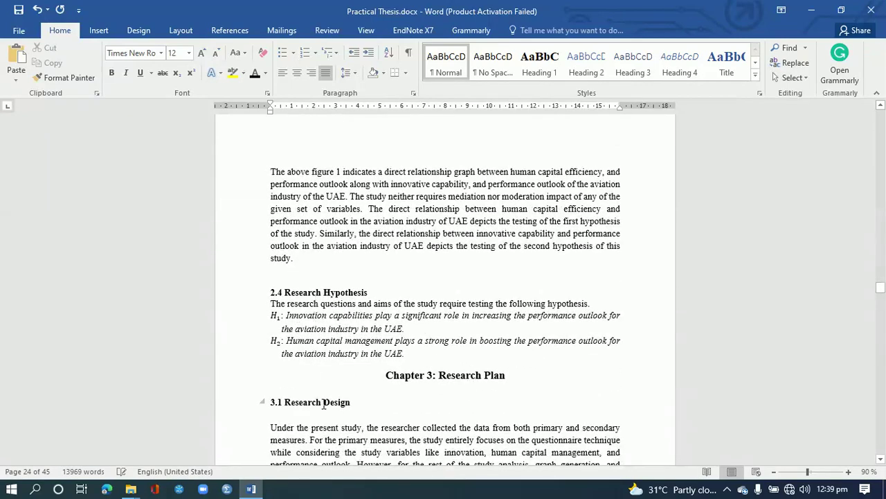
pyautogui.scroll(-2, 367, 381)
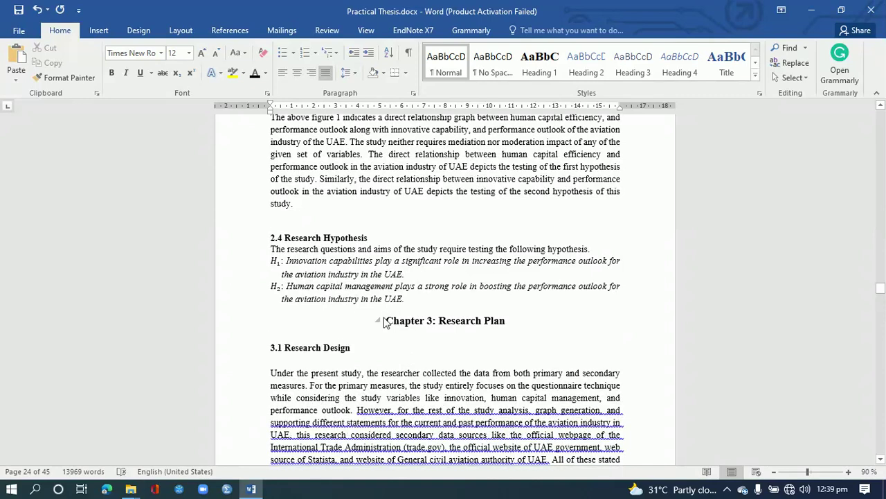
pyautogui.click(417, 303)
pyautogui.press('Return')
pyautogui.press('Return')
pyautogui.press('Return')
pyautogui.press('Return')
pyautogui.press('Return')
pyautogui.press('Return')
pyautogui.press('Return')
pyautogui.press('Return')
pyautogui.press('Return')
pyautogui.press('Return')
pyautogui.press('Return')
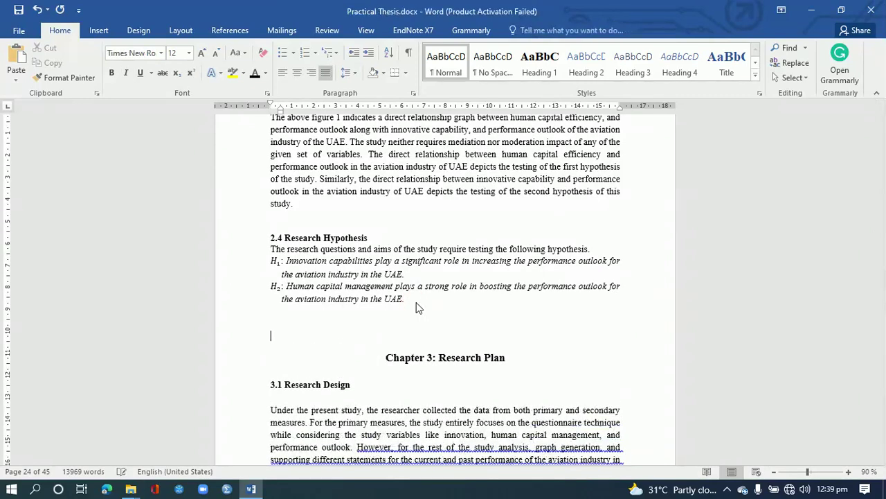
pyautogui.press('Return')
pyautogui.press('Return')
pyautogui.press('Return')
pyautogui.press('Return')
pyautogui.press('Return')
pyautogui.press('Return')
pyautogui.press('Return')
pyautogui.press('Return')
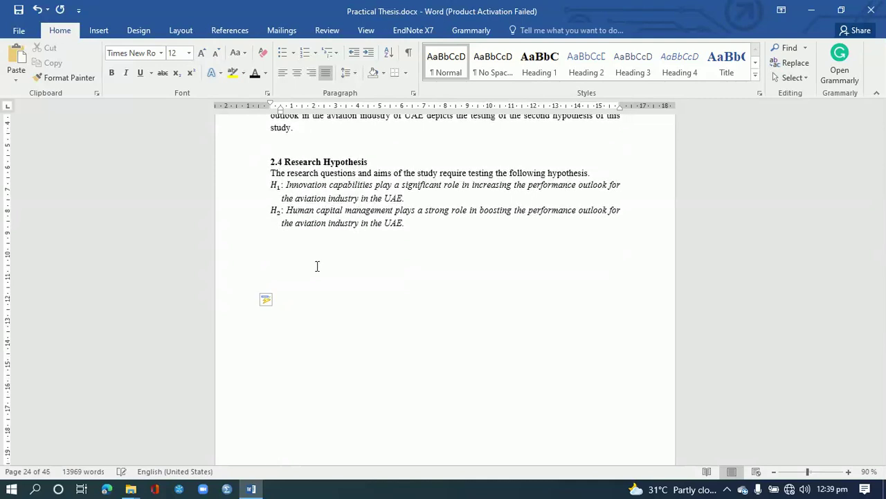
pyautogui.press('Return')
pyautogui.press('Return')
pyautogui.press('Return')
pyautogui.press('Return')
pyautogui.press('Return')
pyautogui.press('Return')
pyautogui.press('Return')
pyautogui.press('Return')
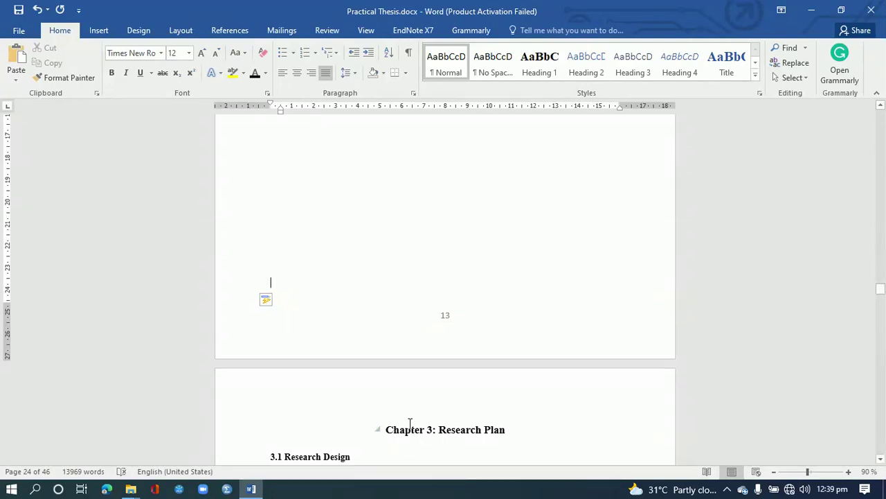
pyautogui.scroll(-3, 410, 423)
pyautogui.moveTo(515, 323); pyautogui.dragTo(385, 321)
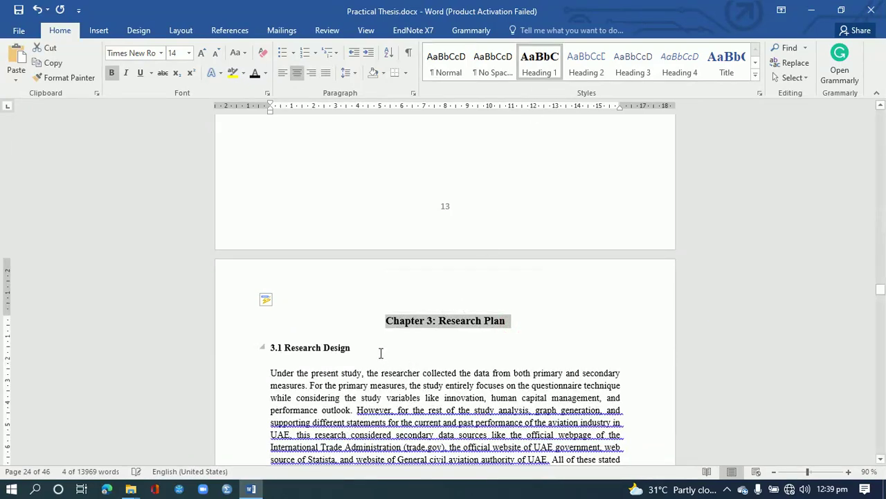
# Delete the extra blank lines above "3.3 Data collection and Research Instrument"
pyautogui.scroll(-15, 346, 365)
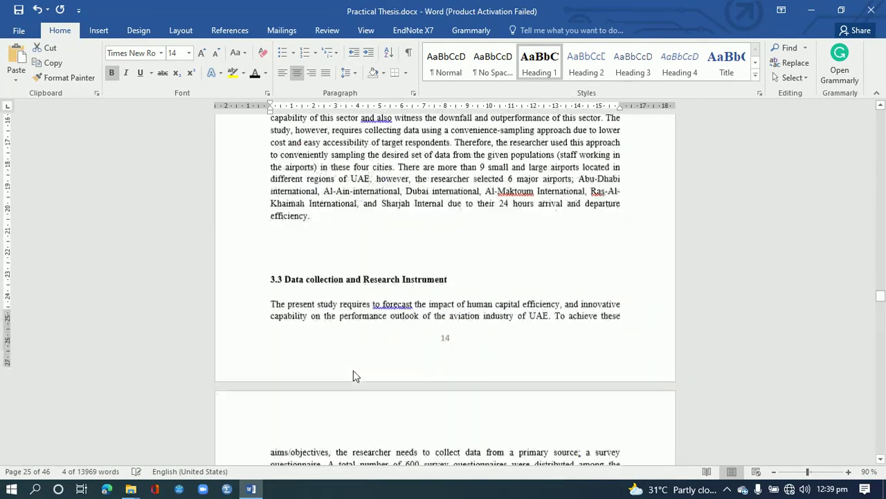
pyautogui.click(319, 246)
pyautogui.press('BackSpace')
pyautogui.press('BackSpace')
pyautogui.press('BackSpace')
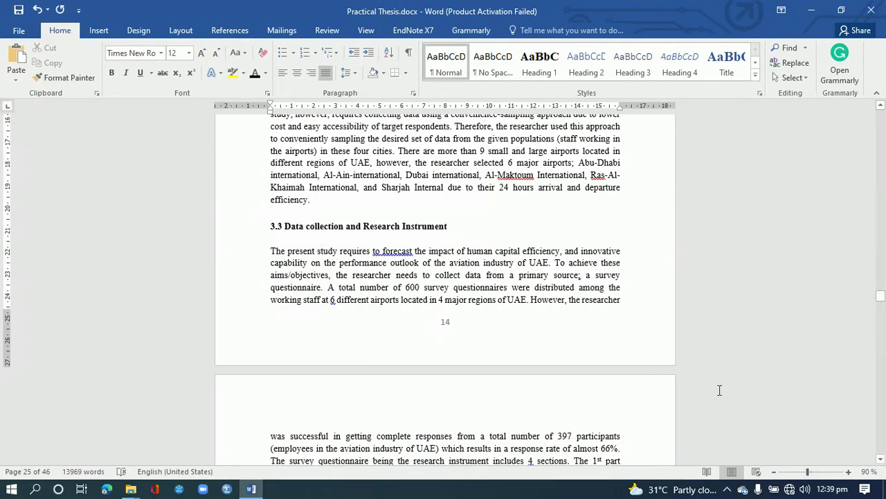
pyautogui.click(726, 490)
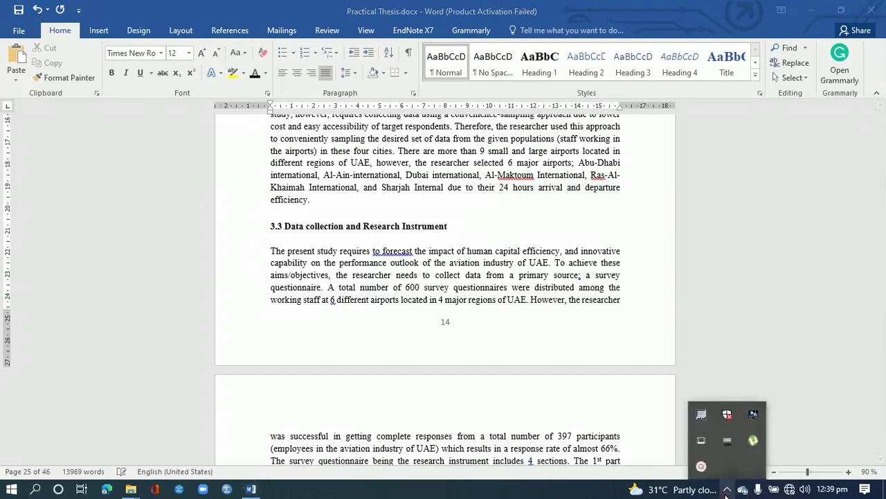
pyautogui.click(700, 466)
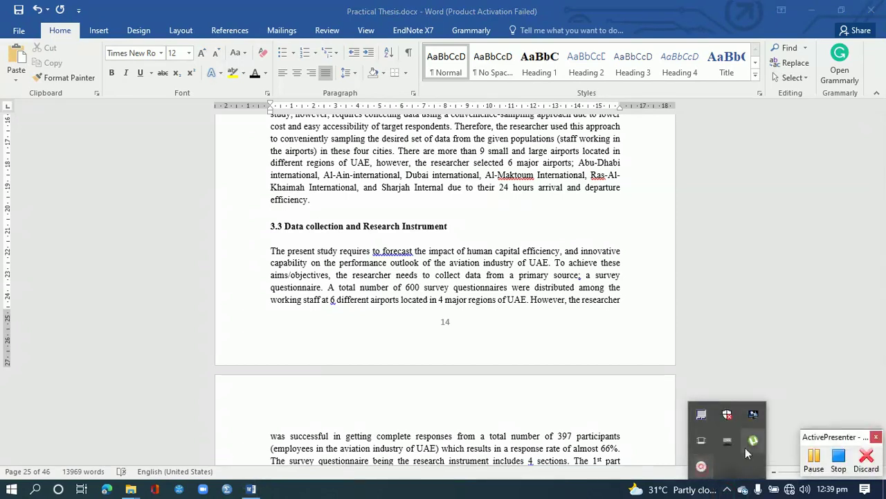